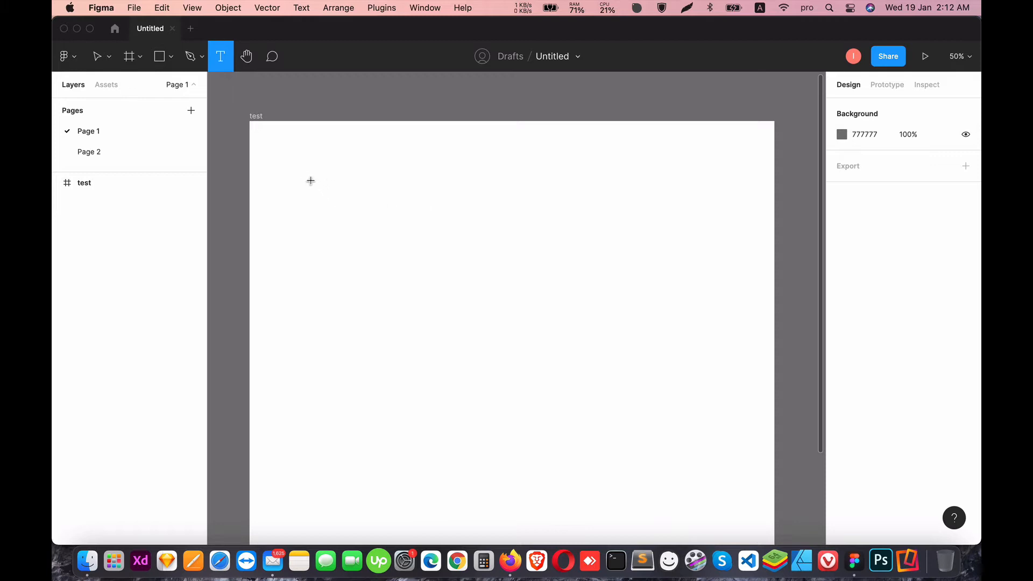
Add a text box about 680 × 310 reading "There are many variations of passages of Lorem Ipsum available, but the majority have suffered alteration in some form"
left_click_drag(304, 173, 523, 276)
type("There are many variations of passages of Lorem Ipsum available, but the majority have suffered alteration in some form")
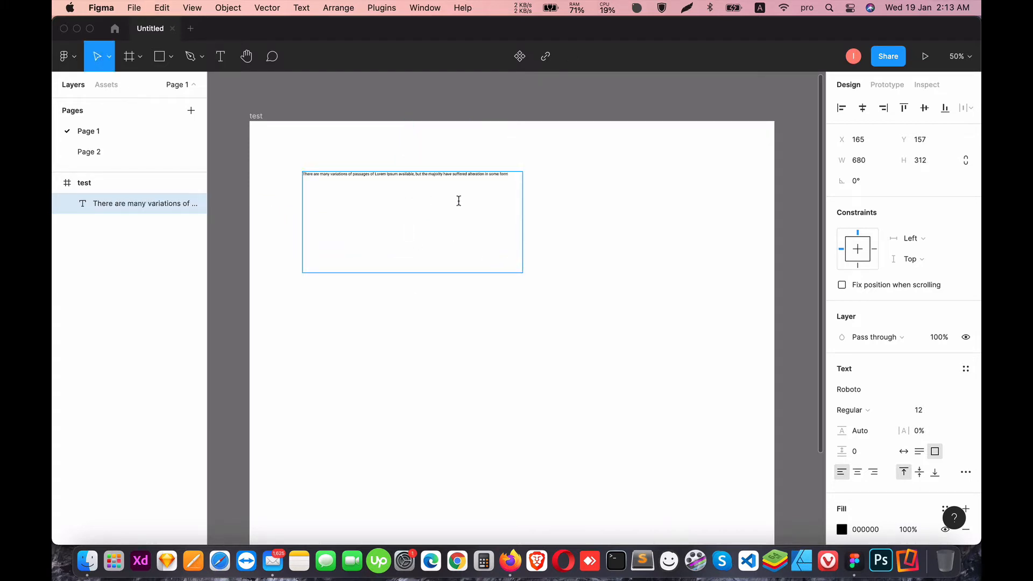
key("Escape")
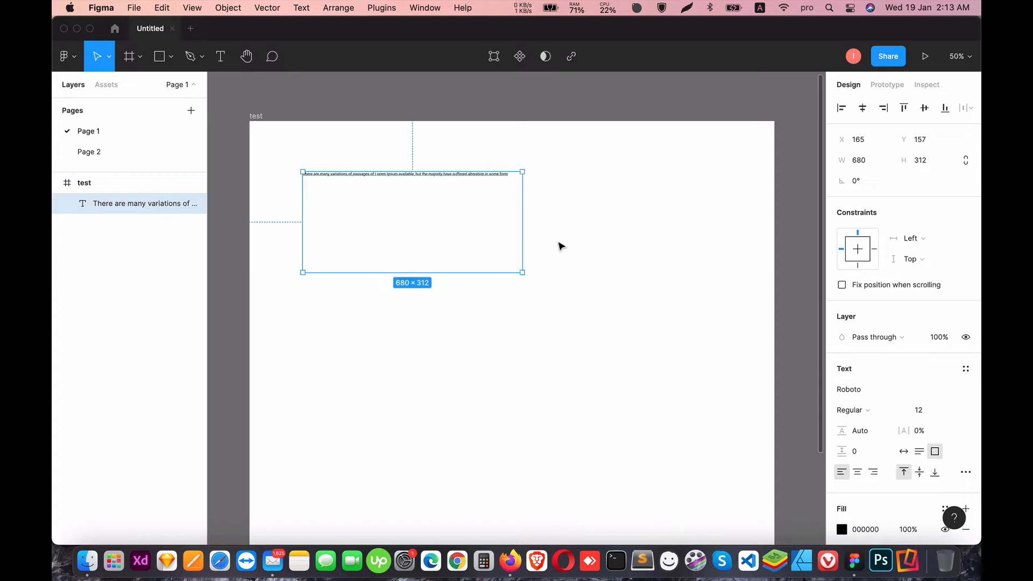
mouse_move(408, 171)
left_mouse_down()
mouse_move(409, 182)
mouse_move(404, 172)
left_mouse_up()
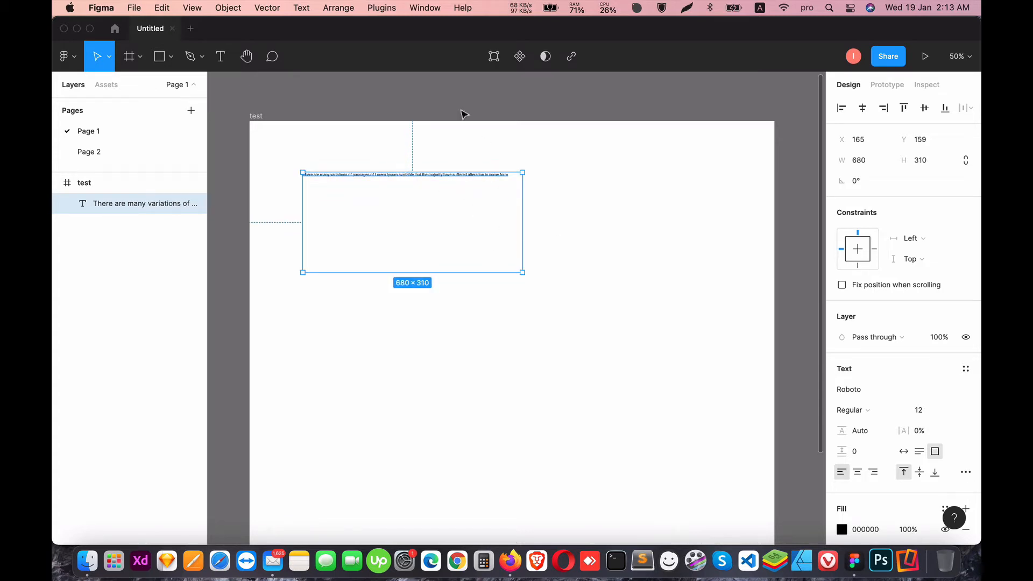
Add an auto-width text reading "asdfasdf htej asdfjds" below the paragraph and delete it
left_click(220, 59)
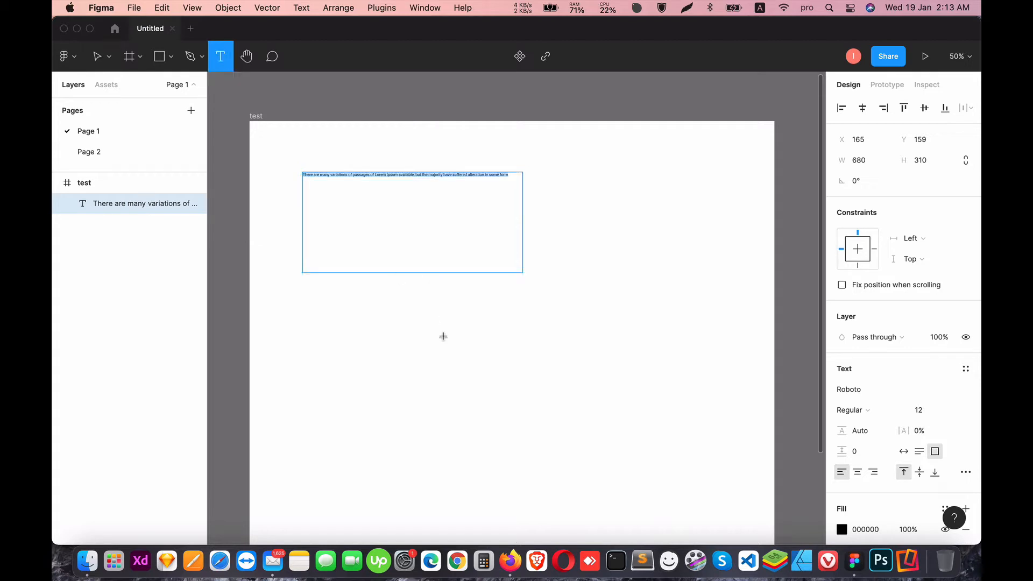
left_click(394, 330)
type("asdfasdf")
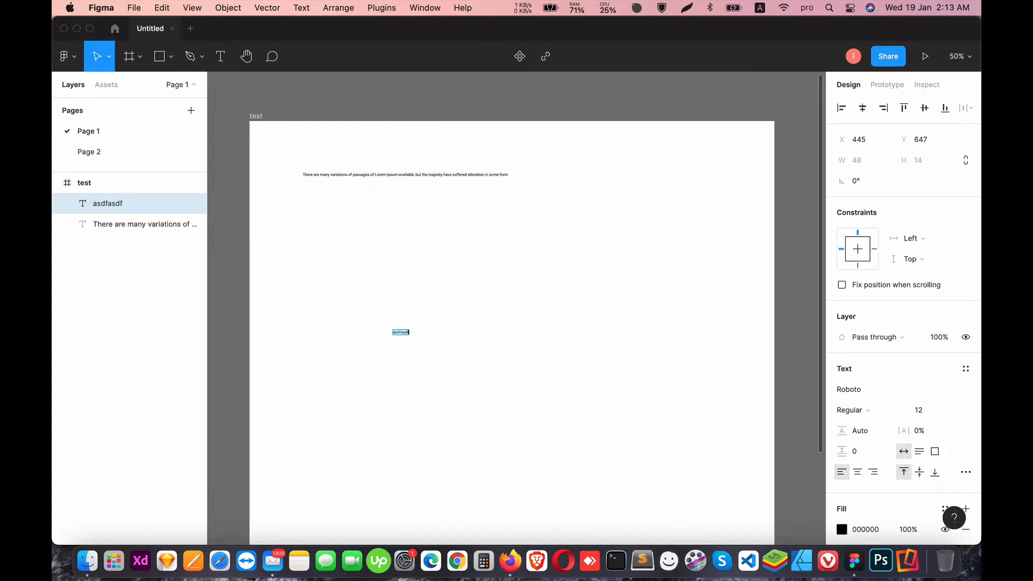
type(" htej asdfjds")
key("Escape")
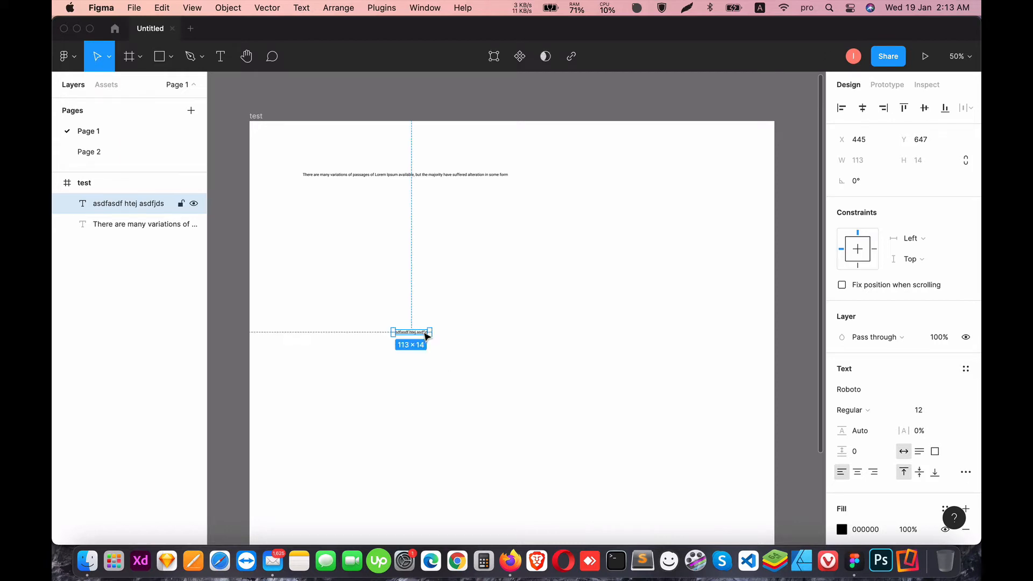
key("BackSpace")
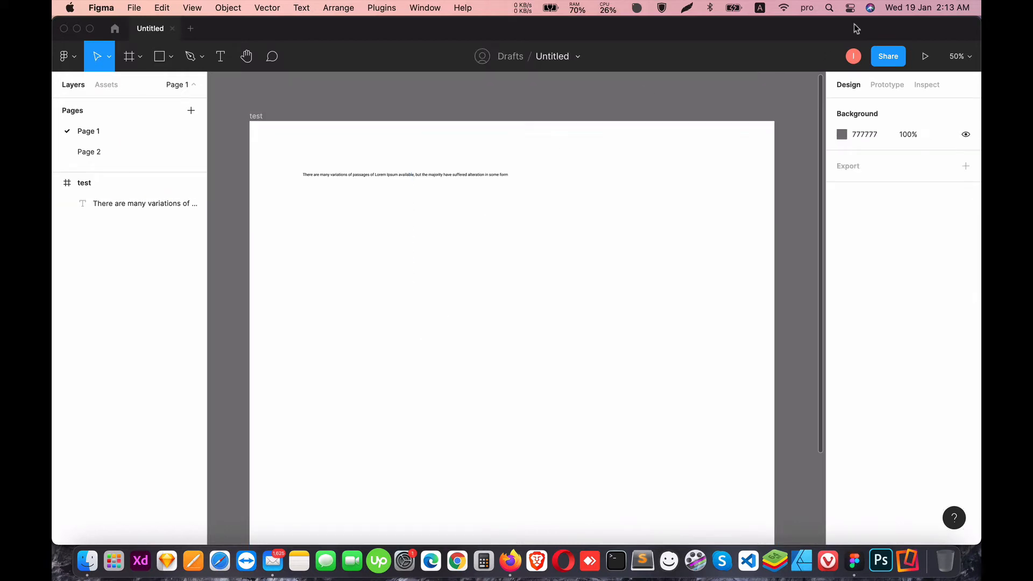
Select the paragraph text in the test frame and choose Roboto as its font family
left_click(959, 66)
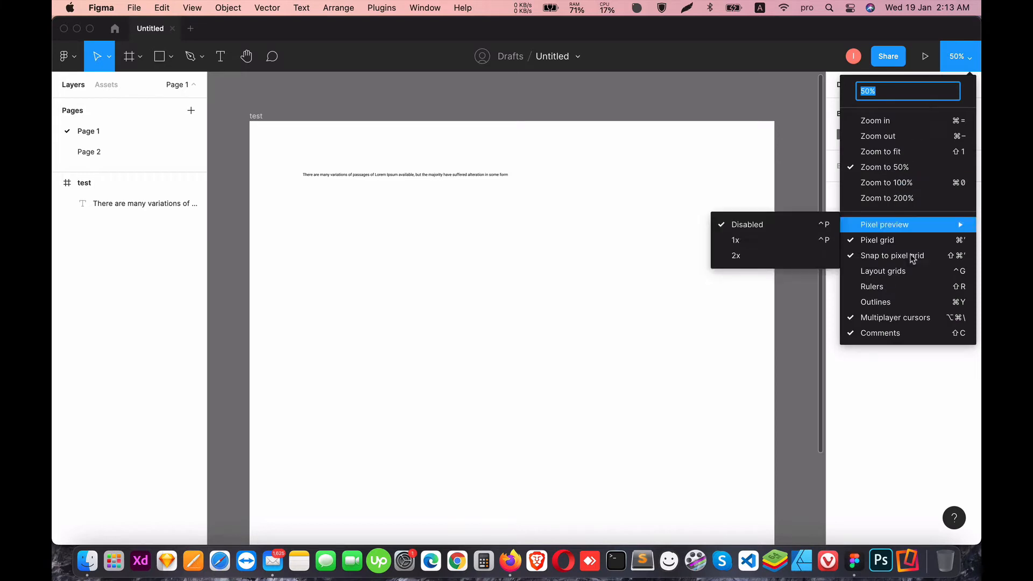
left_click(467, 325)
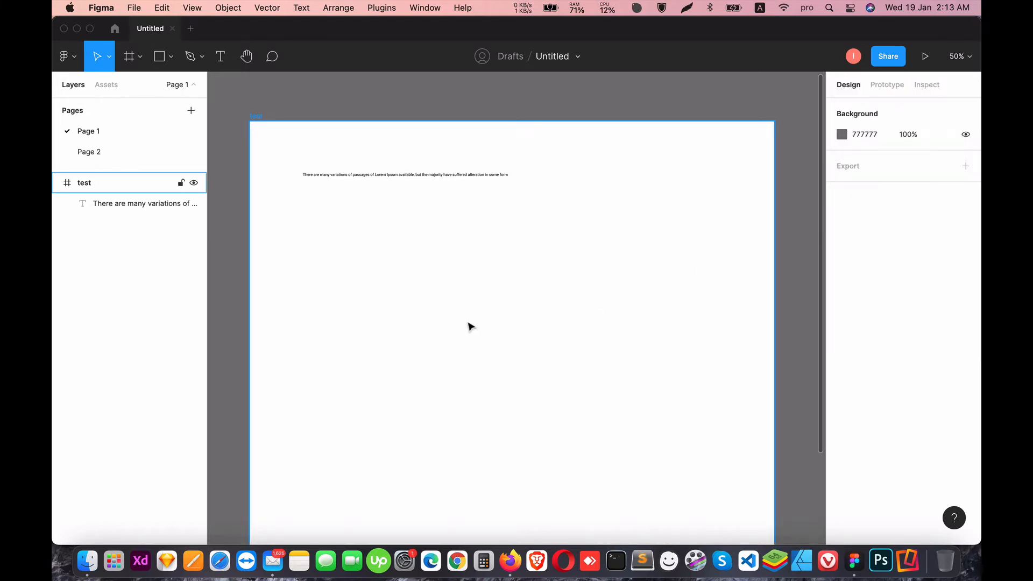
key("super+0")
left_click_drag(382, 247, 579, 420)
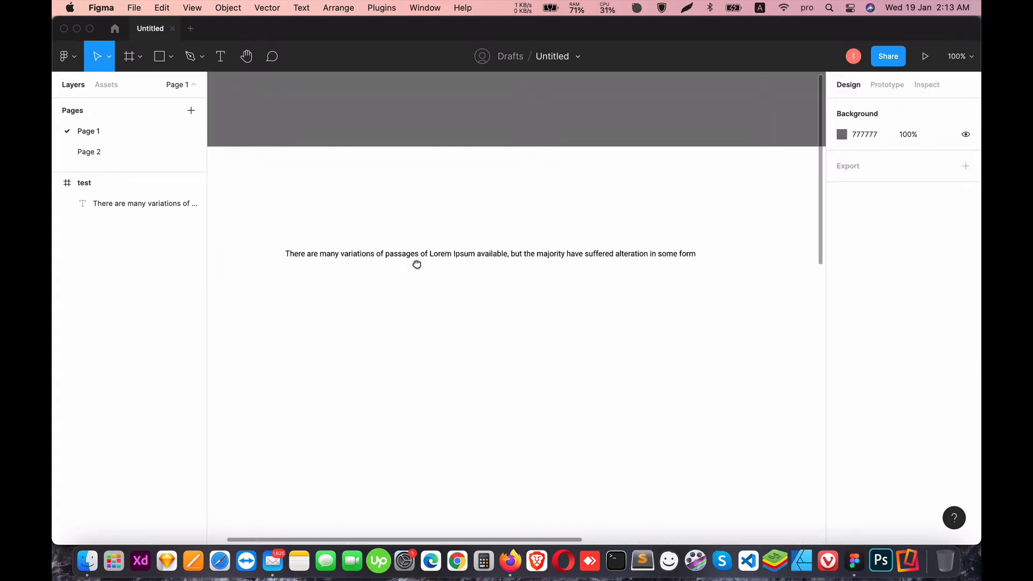
left_click(476, 251)
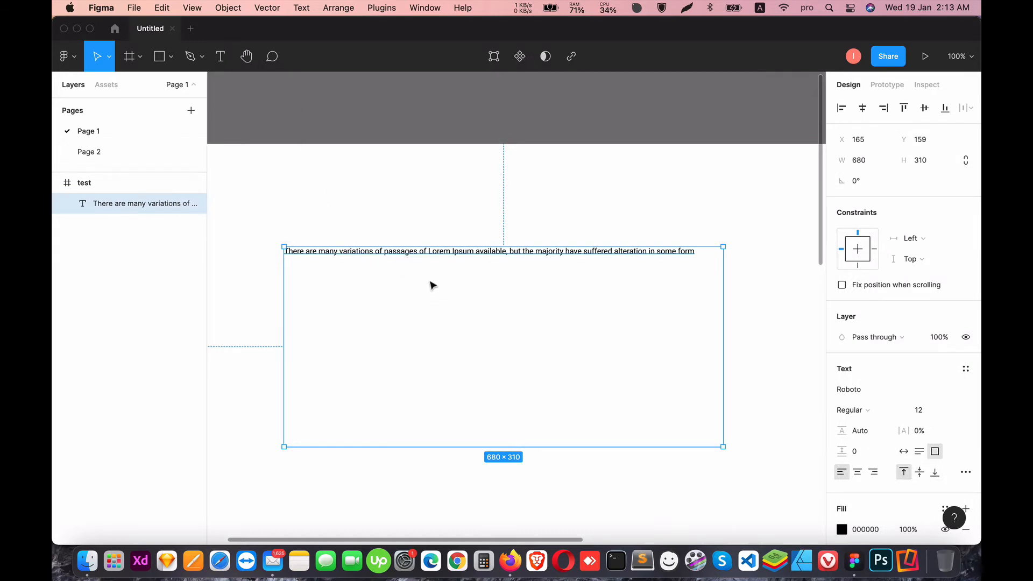
left_click_drag(430, 275, 428, 215)
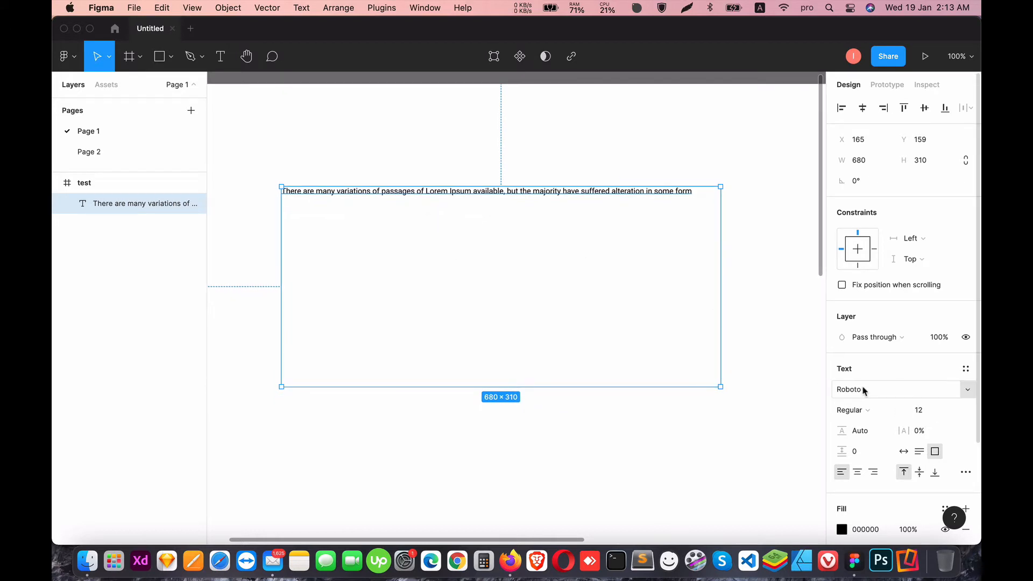
left_click(963, 395)
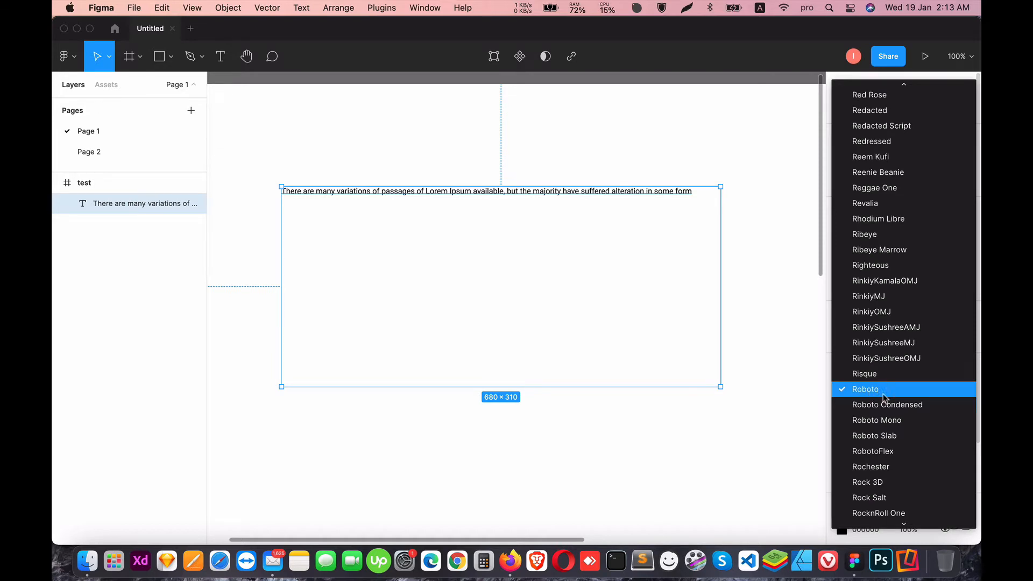
scroll(886, 415, "down", 5)
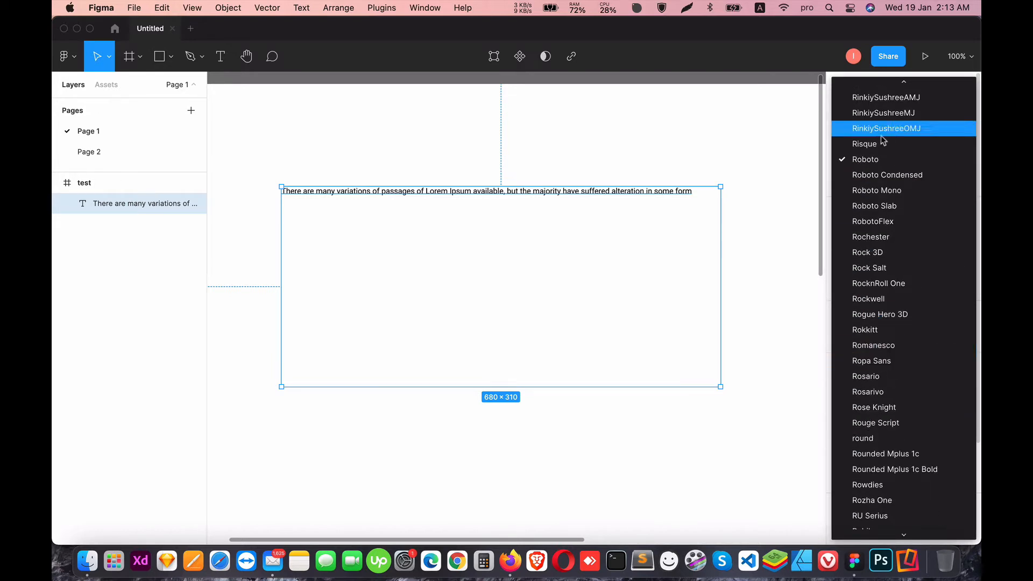
left_click(866, 159)
Try the Bold weight on the paragraph at font sizes 36, 24 and 18
left_click(875, 411)
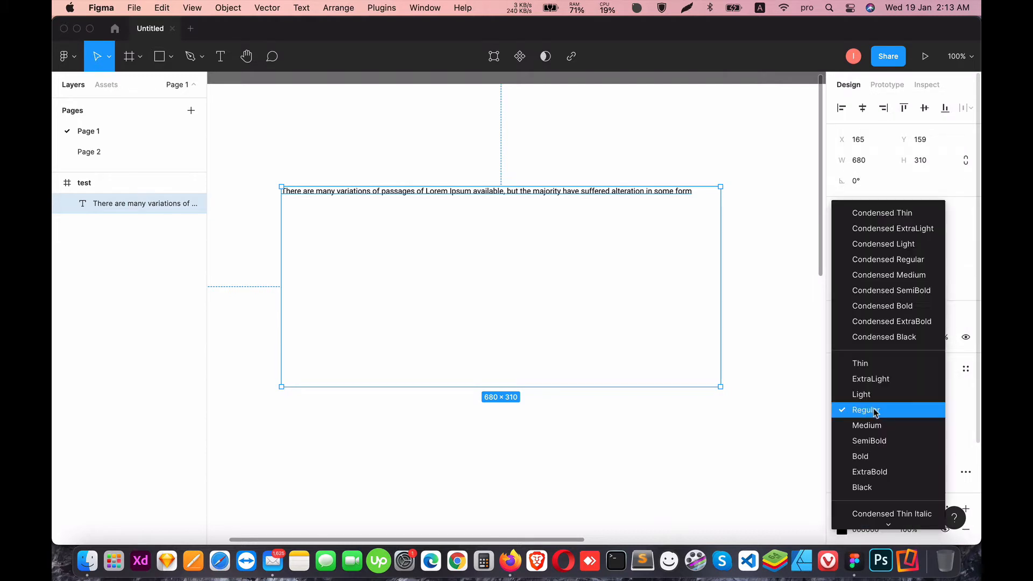
left_click(871, 456)
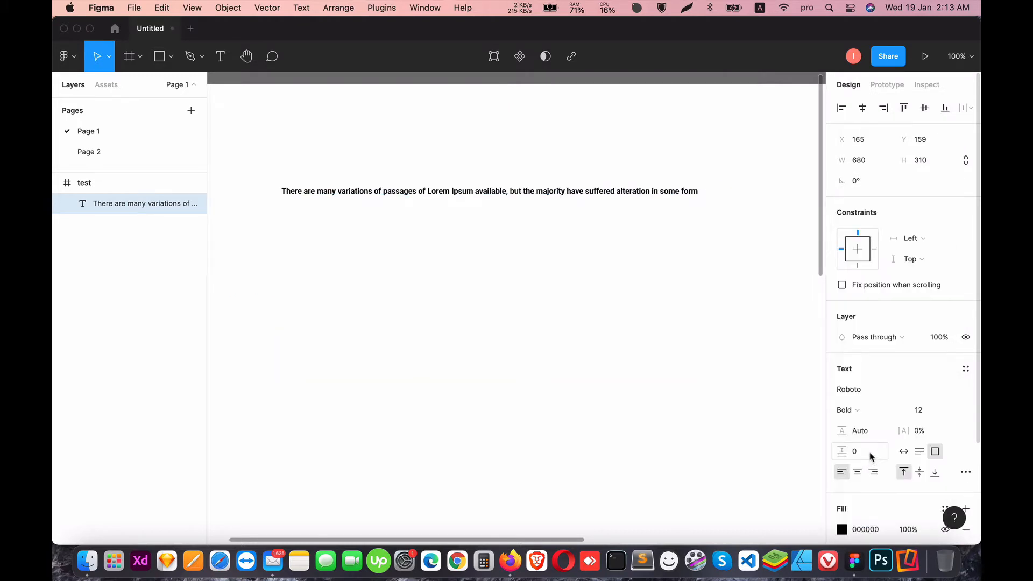
left_click(951, 414)
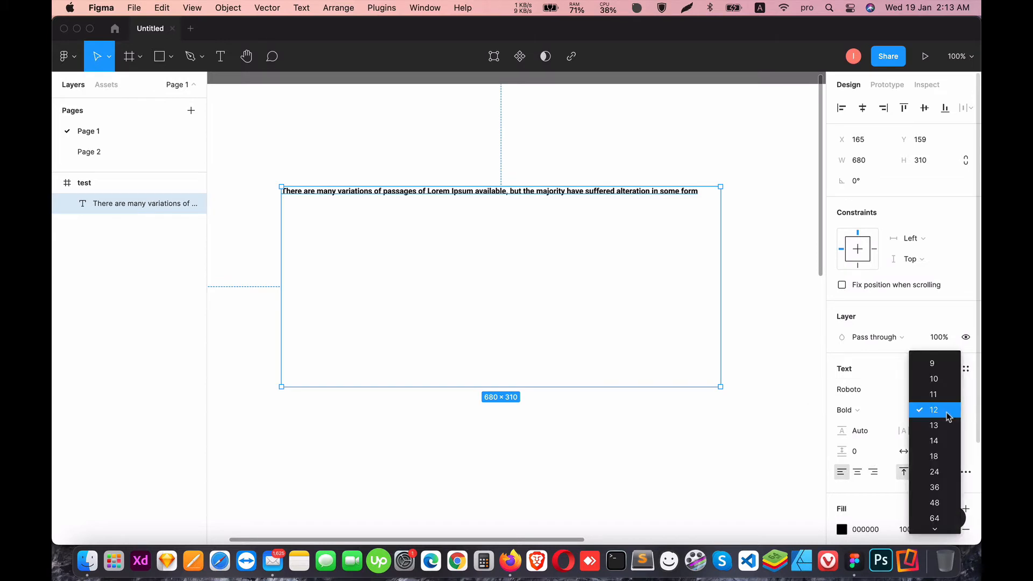
left_click(938, 487)
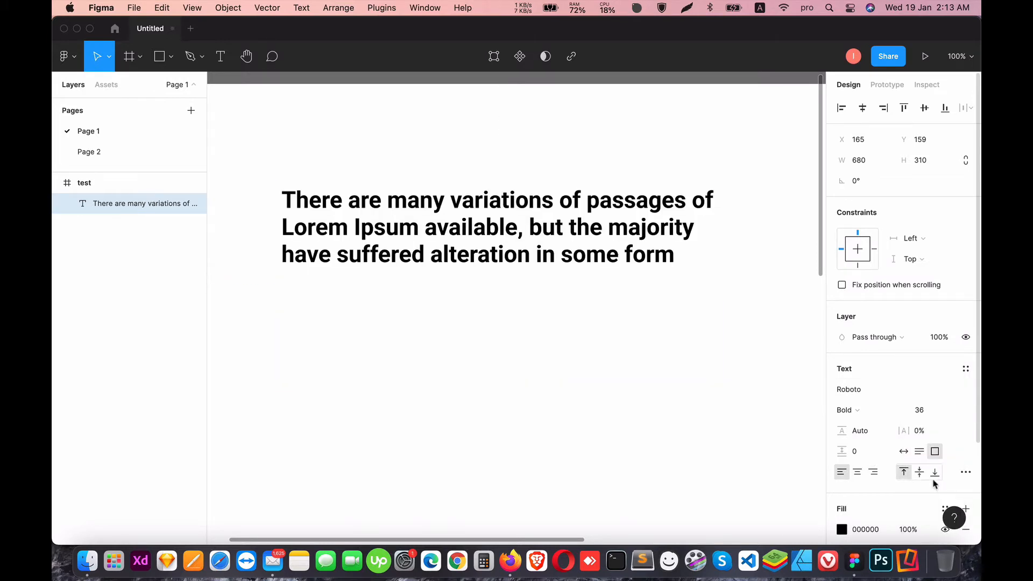
left_click(954, 410)
left_click(939, 395)
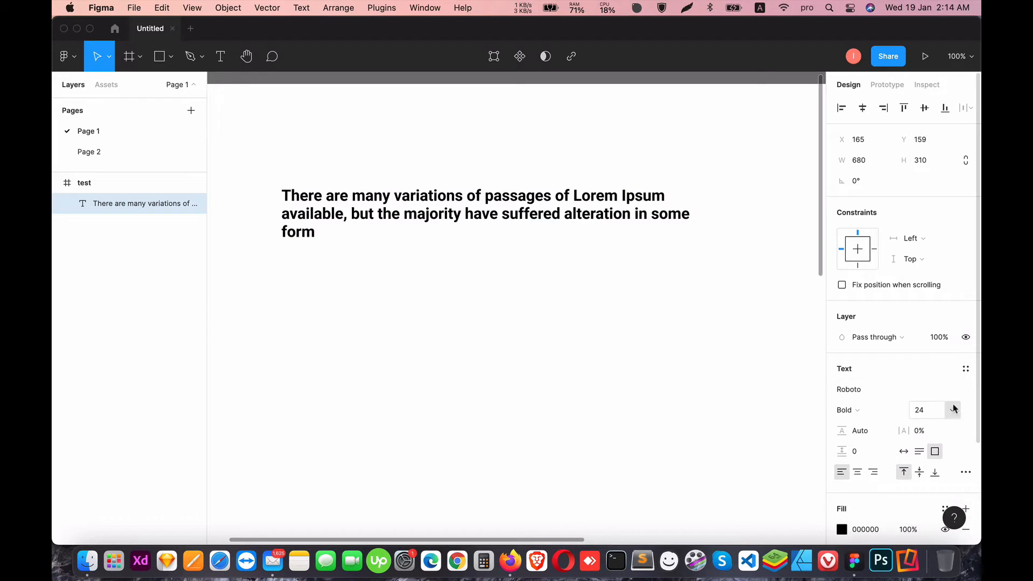
left_click(937, 409)
left_click(935, 394)
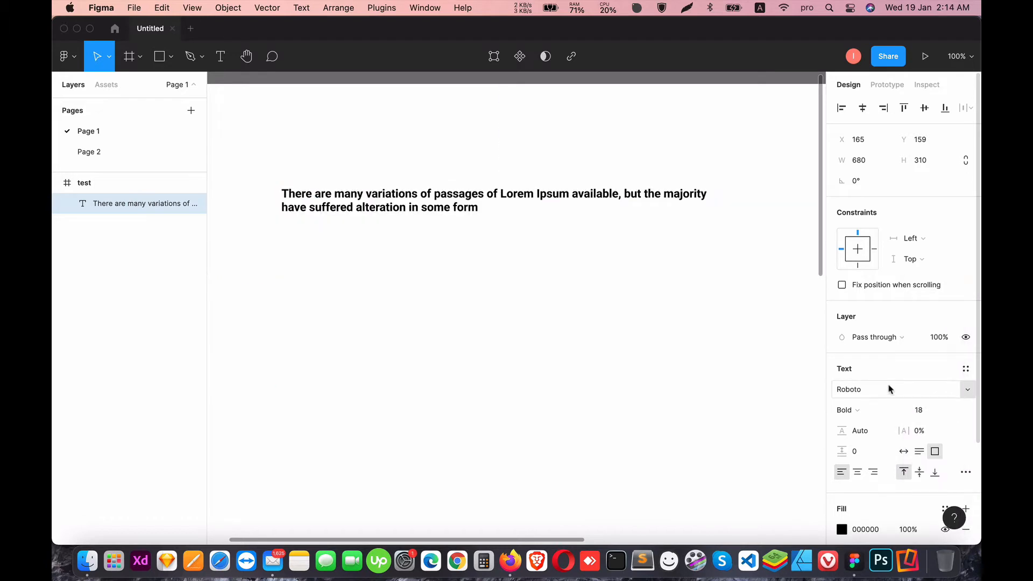
Set the paragraph's font weight to SemiBold and its font size to 24
left_click(891, 390)
left_click(872, 412)
left_click(877, 394)
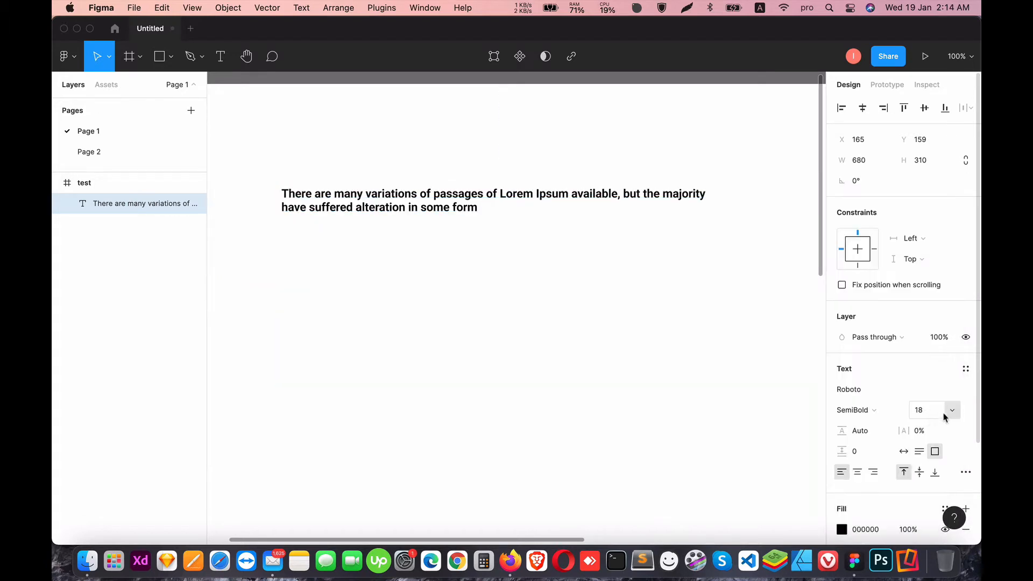
left_click(948, 412)
left_click(931, 426)
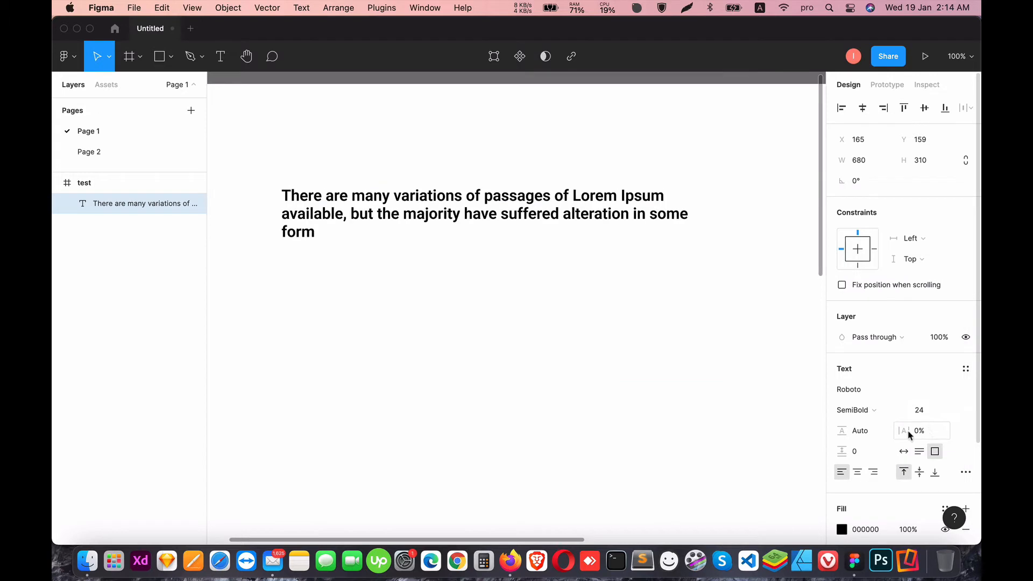
Set the paragraph's line height to 36 and keep the text box selected
left_click(861, 431)
left_click(727, 394)
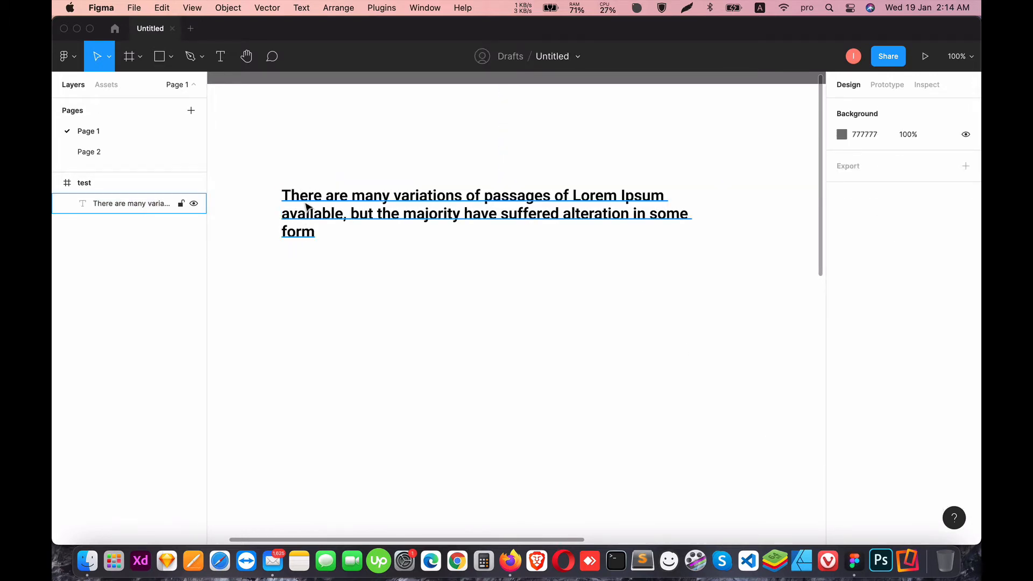
left_click(310, 232)
left_click(860, 431)
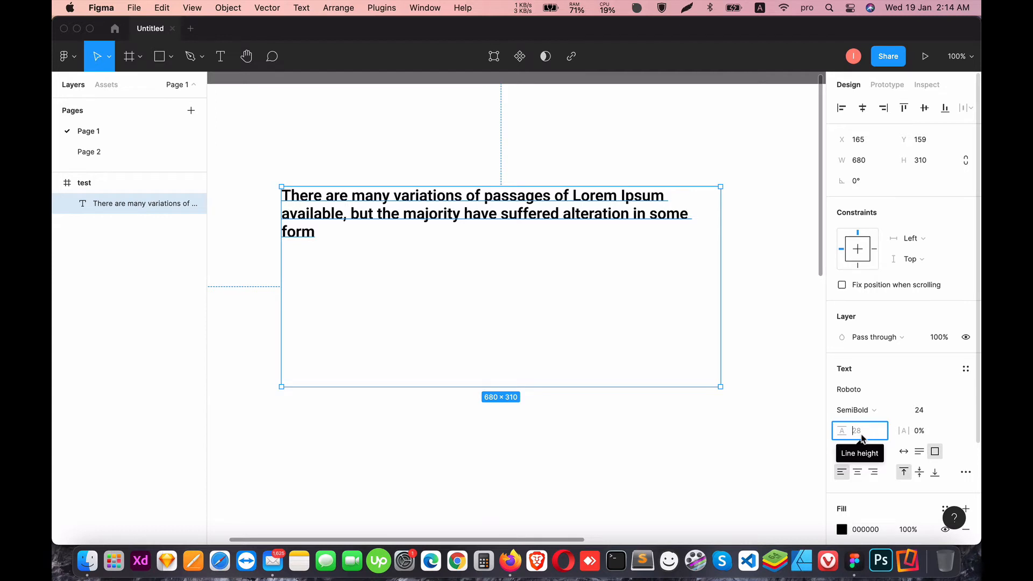
type("3")
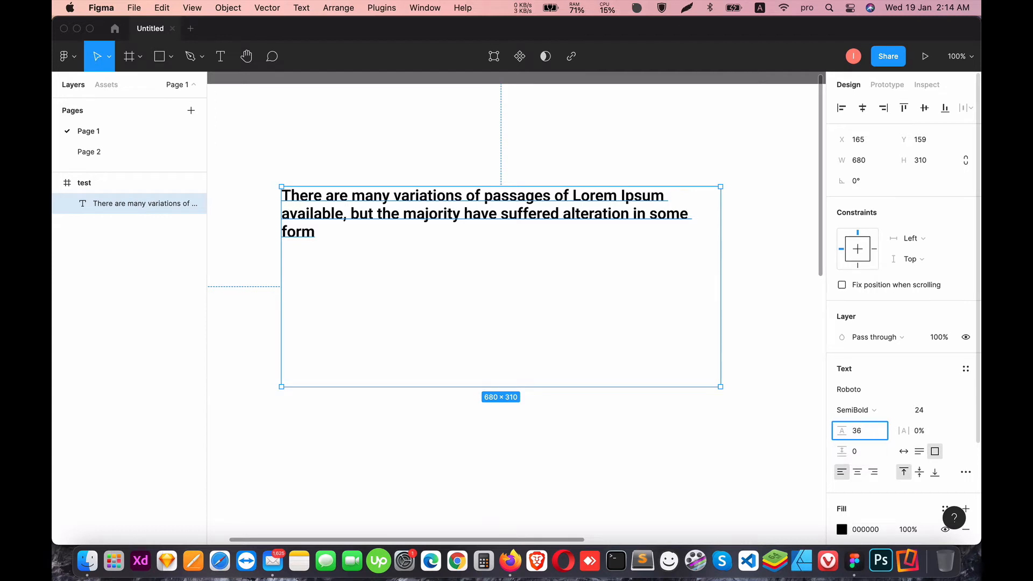
type("6")
key("Return")
left_click(618, 422)
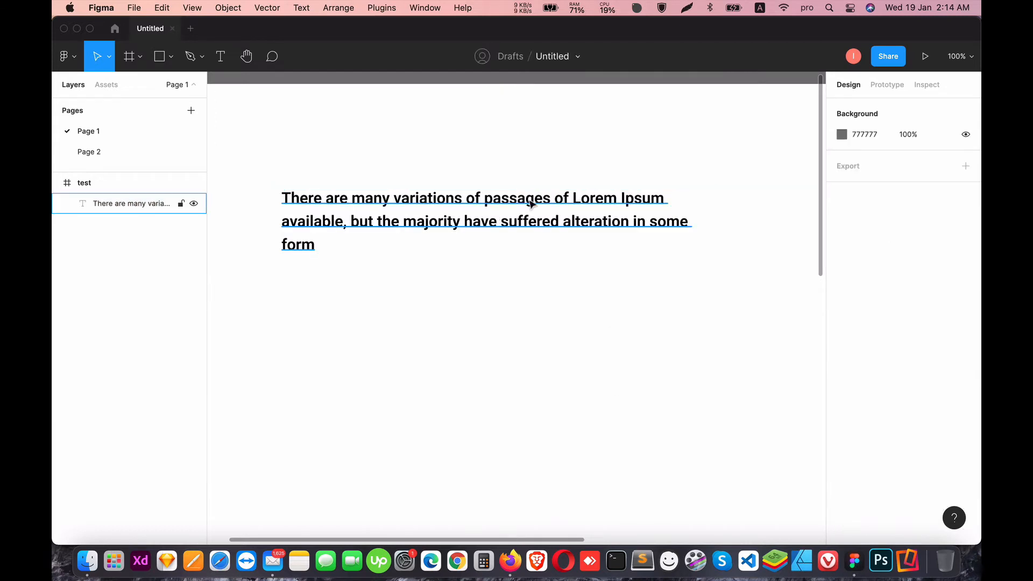
left_click(531, 203)
left_click(869, 439)
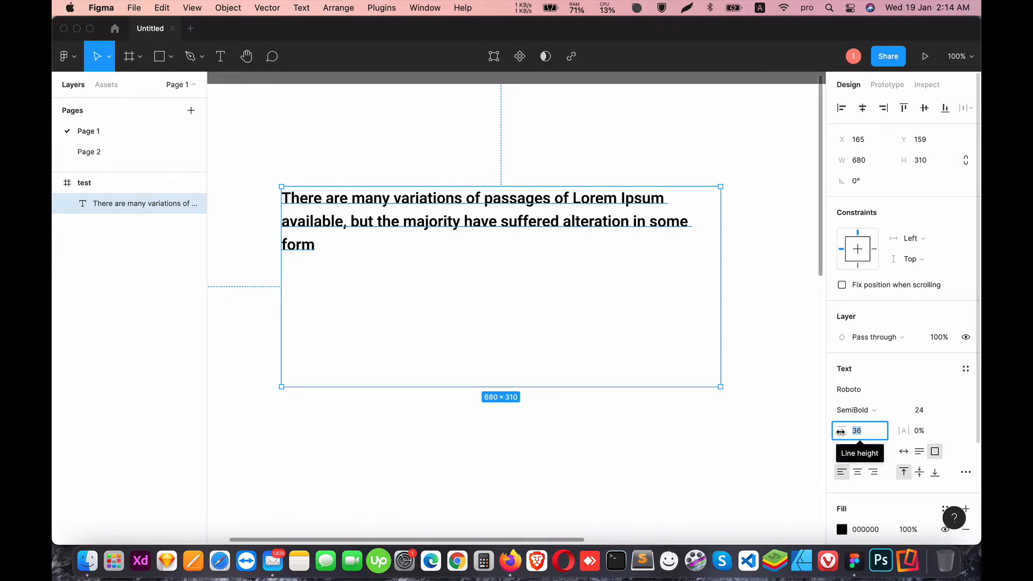
left_click_drag(840, 431, 842, 432)
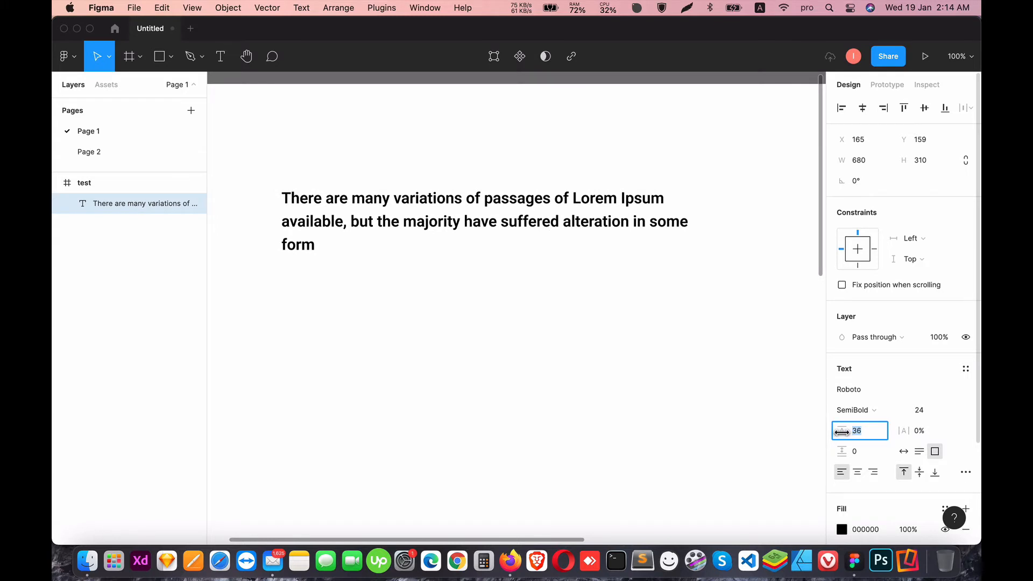
left_click(964, 414)
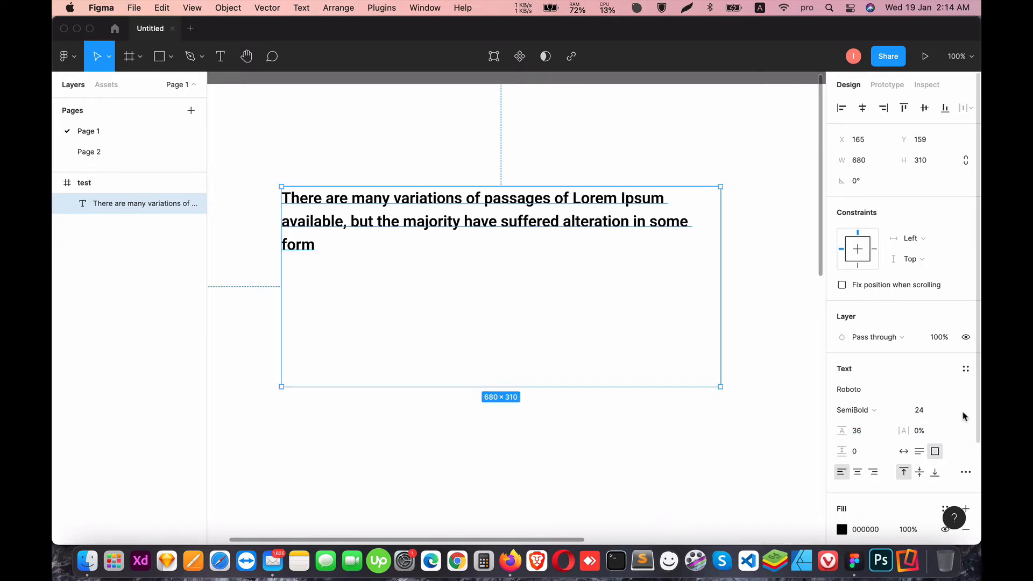
Try letter spacing values of 3% and 6% on the paragraph
left_click(929, 434)
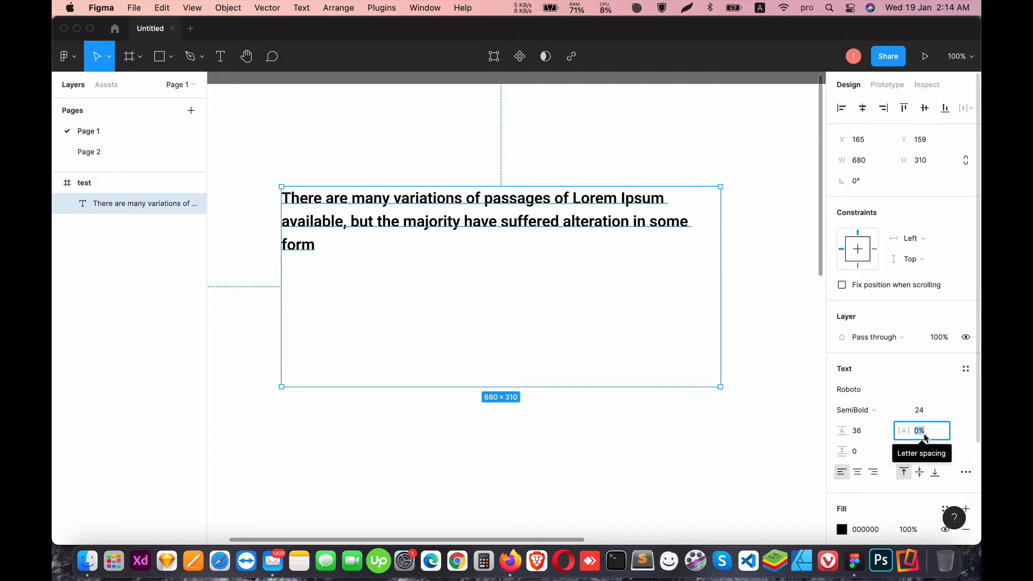
type("3")
key("Return")
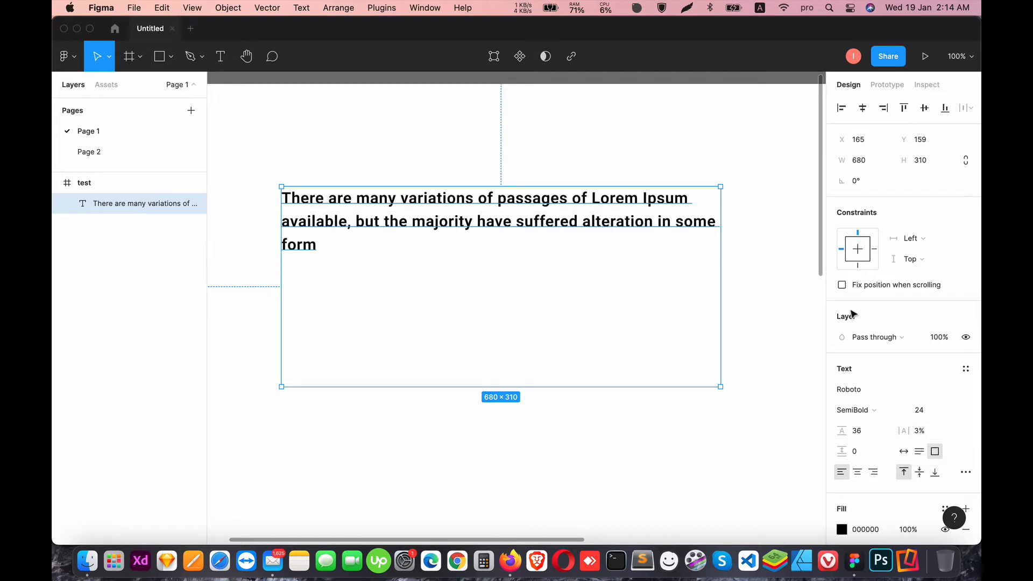
left_click(941, 435)
type("6")
key("Return")
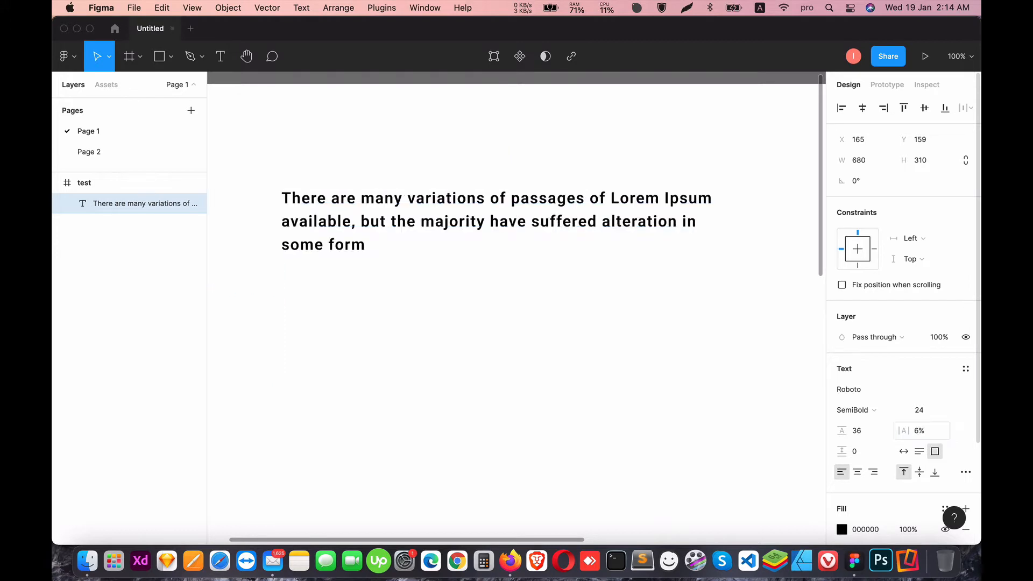
Set the paragraph's letter spacing to -2%
left_click(935, 439)
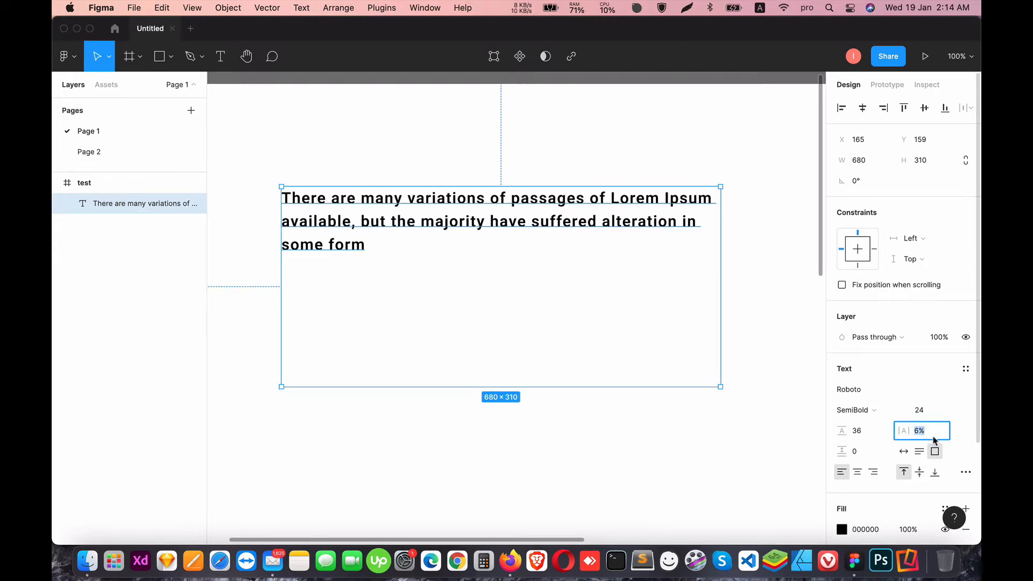
type("-2")
key("Return")
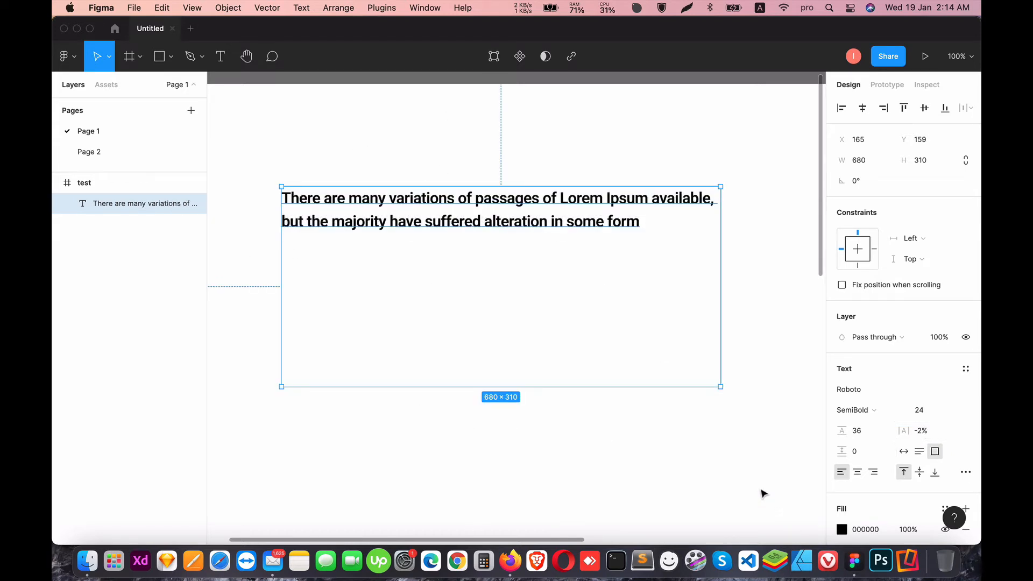
End the paragraph with a period and paste a copy of it as a second paragraph in the same text box
left_click(861, 454)
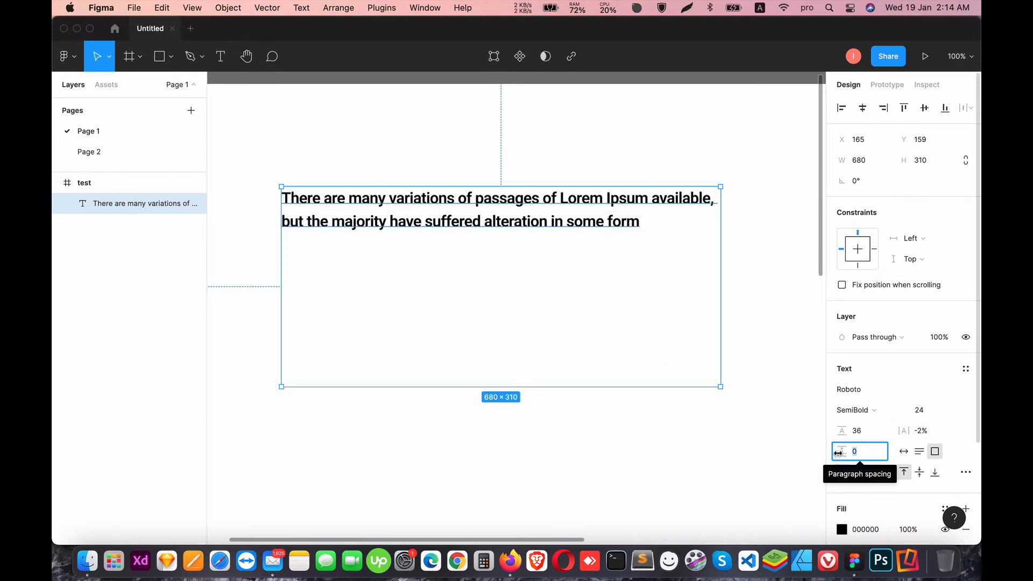
double_click(606, 214)
left_click(679, 233)
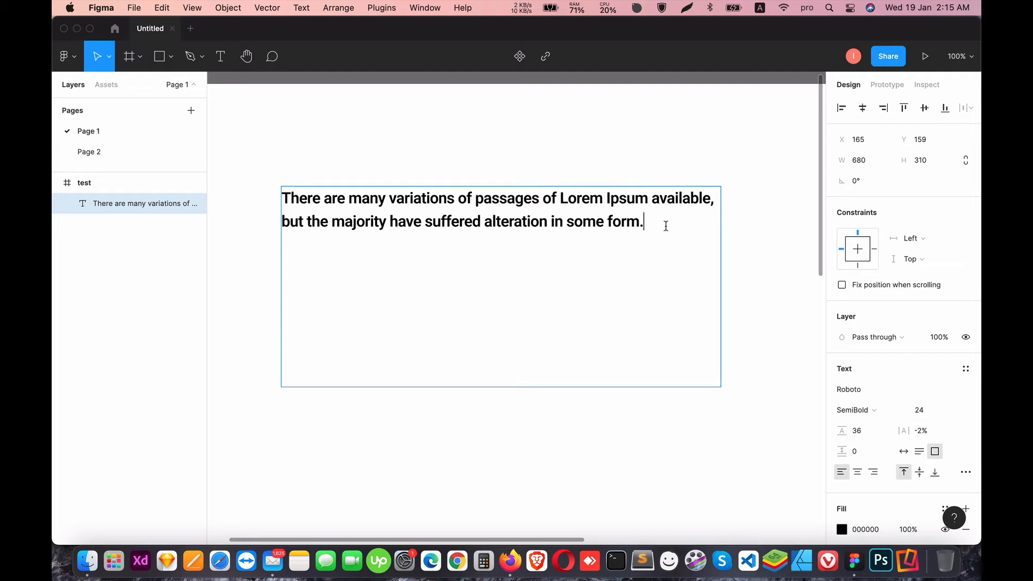
key("super+a")
key("super+c")
left_click(672, 232)
key("super+v")
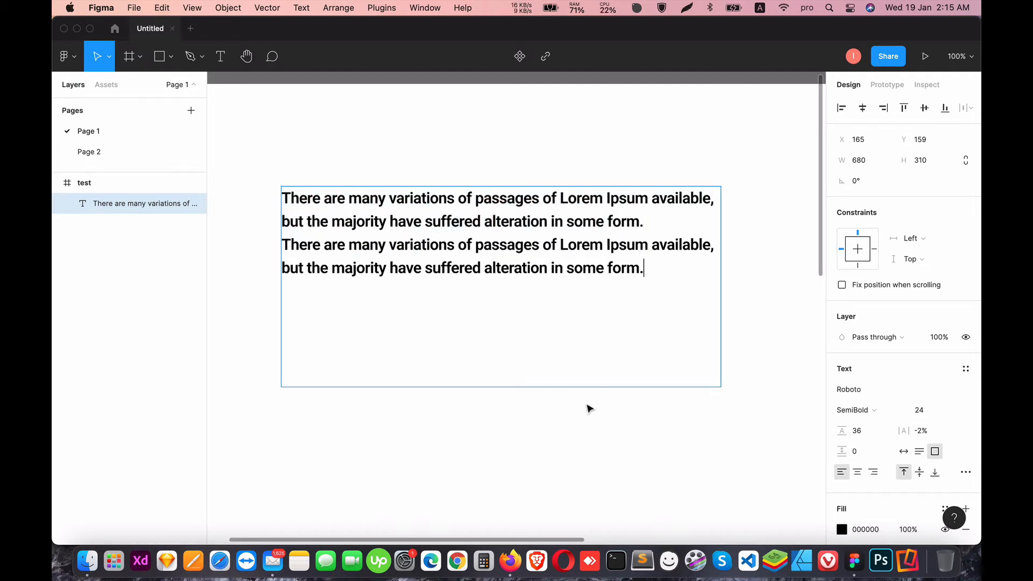
key("Escape")
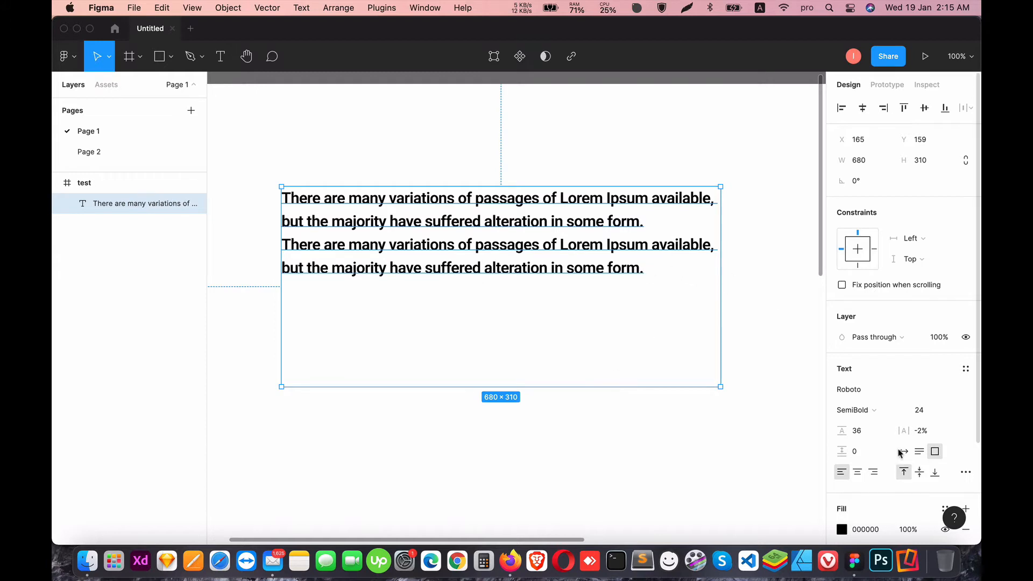
Try paragraph spacing values of 30 and 20 on the two paragraphs
left_click(861, 455)
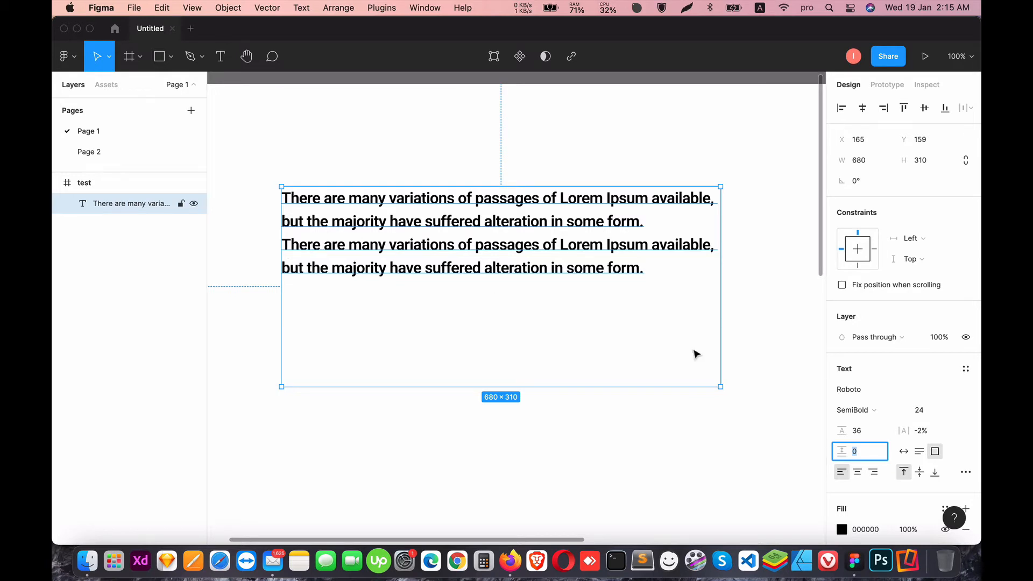
type("0")
key("Return")
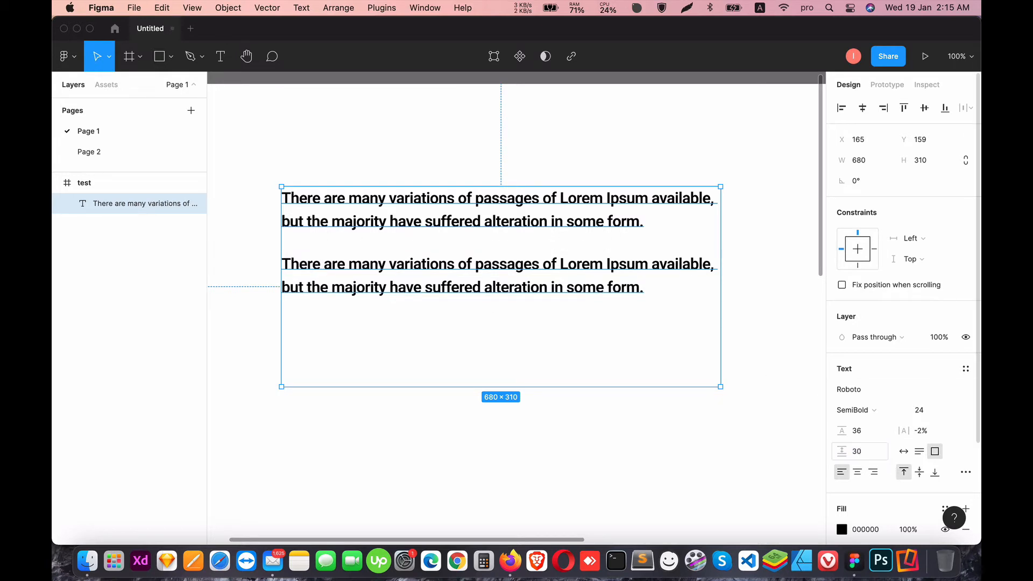
left_click(868, 452)
type("20")
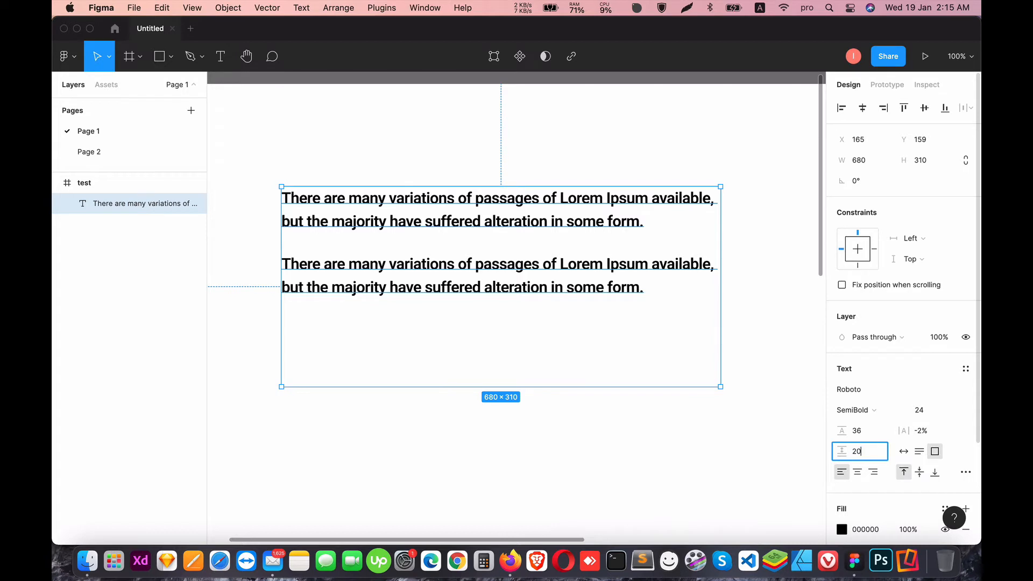
key("Return")
Set the paragraph spacing to 15 and nudge the text box to X 164, Y 161
left_click(873, 454)
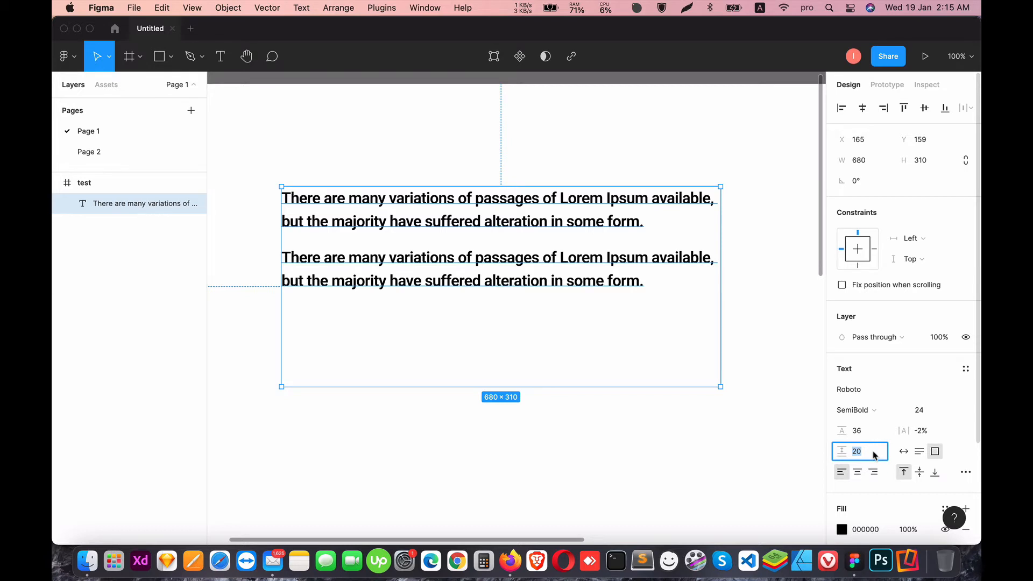
key("Return")
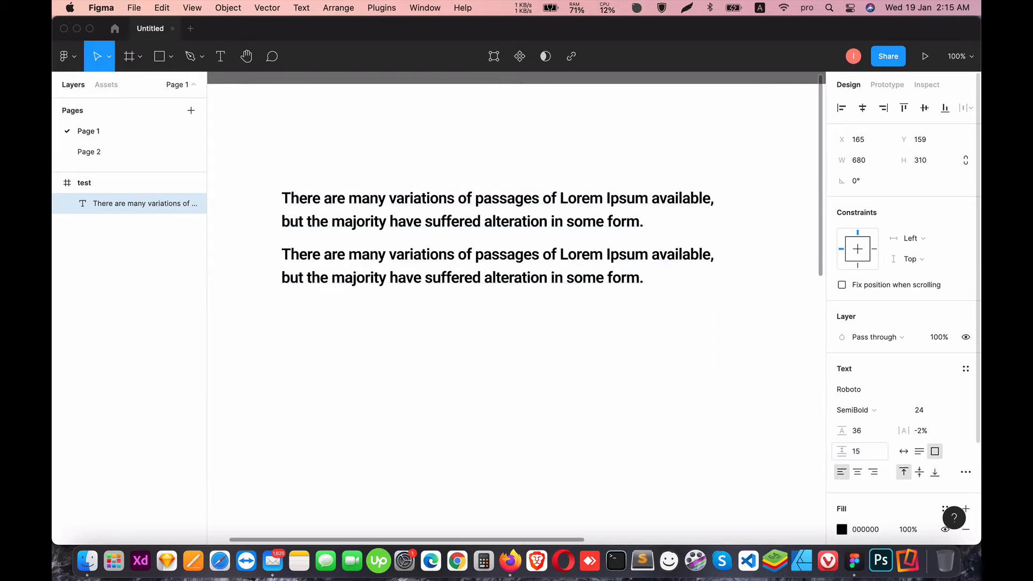
mouse_move(528, 259)
left_mouse_down()
mouse_move(523, 250)
mouse_move(526, 260)
left_mouse_up()
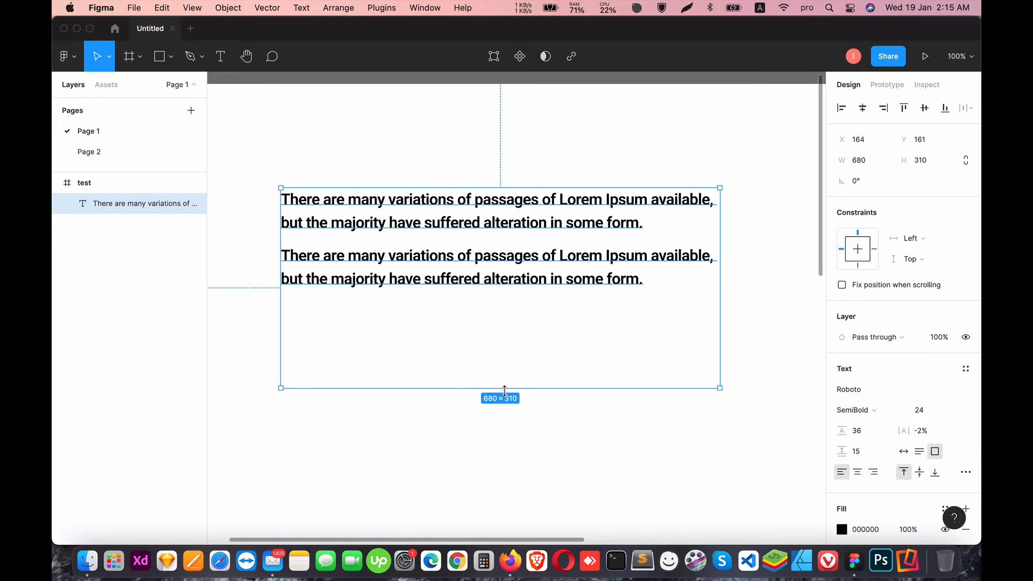
Shrink the text box to a height of about 95 and switch its resizing to auto height
left_click_drag(503, 388, 504, 249)
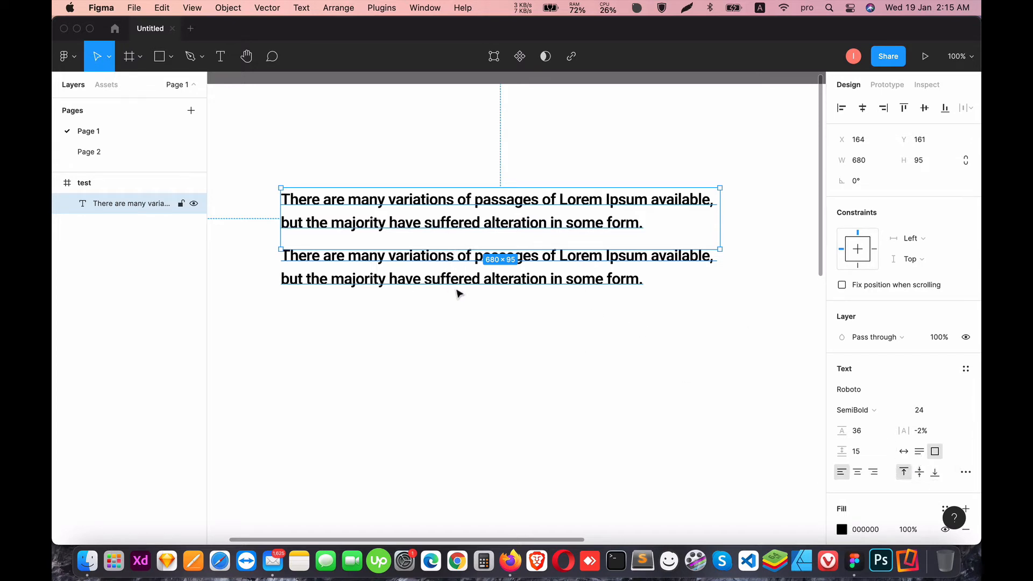
left_click(924, 452)
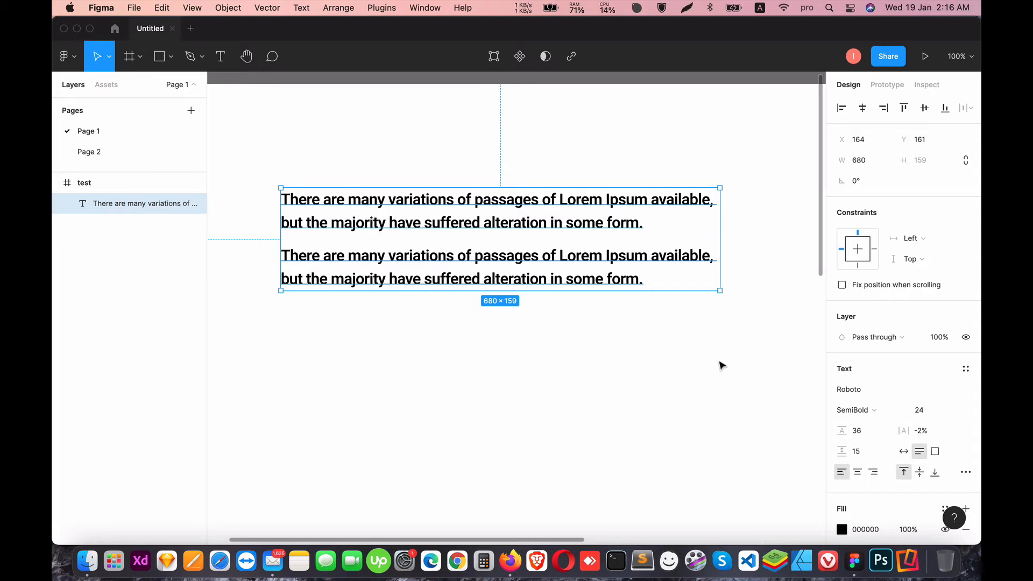
Try auto width resizing on the text box, view the whole frame, and return the box to auto height
left_click(905, 452)
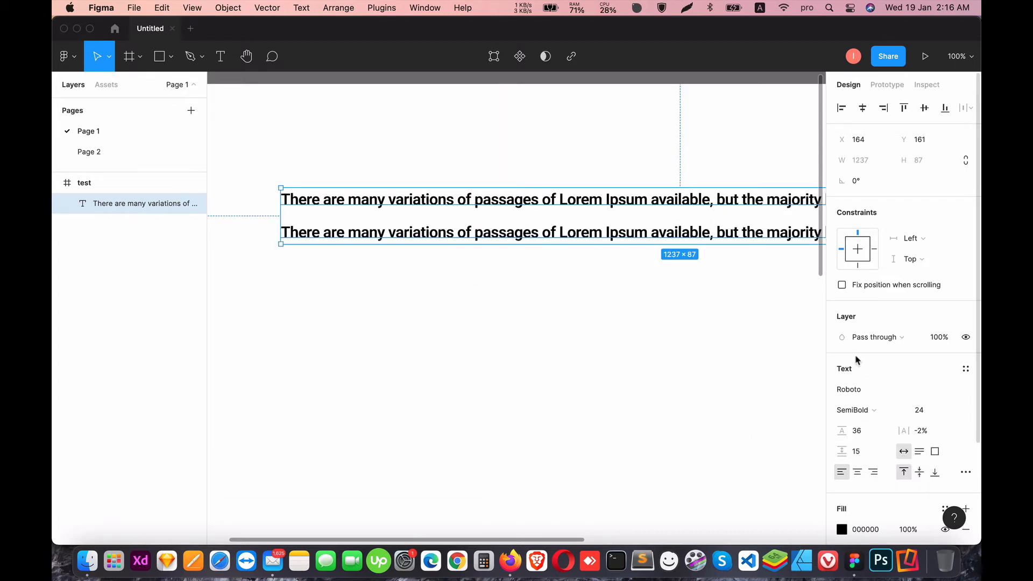
key("super+minus")
key("super+minus")
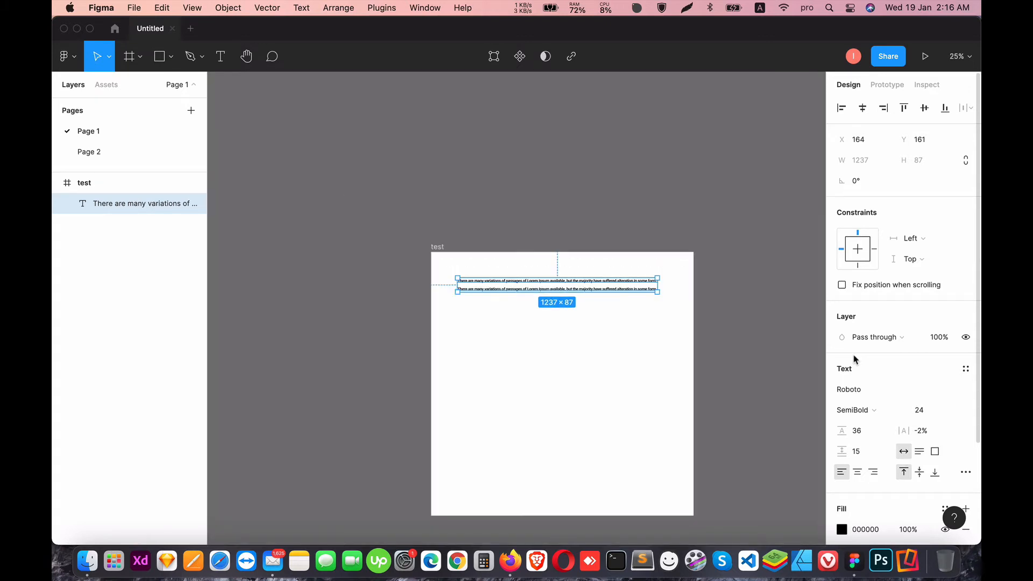
key("super+plus")
key("super+plus")
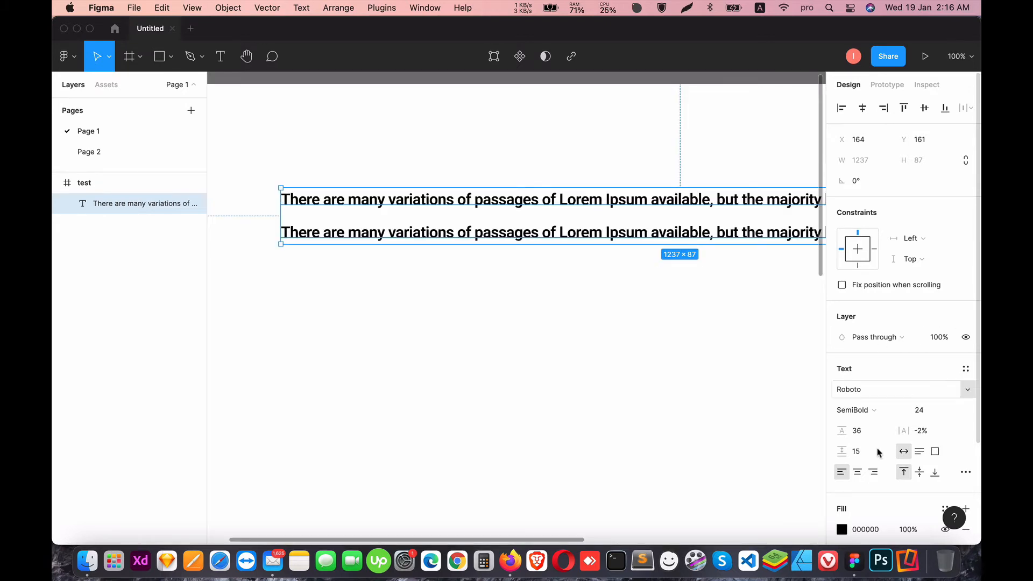
left_click(919, 454)
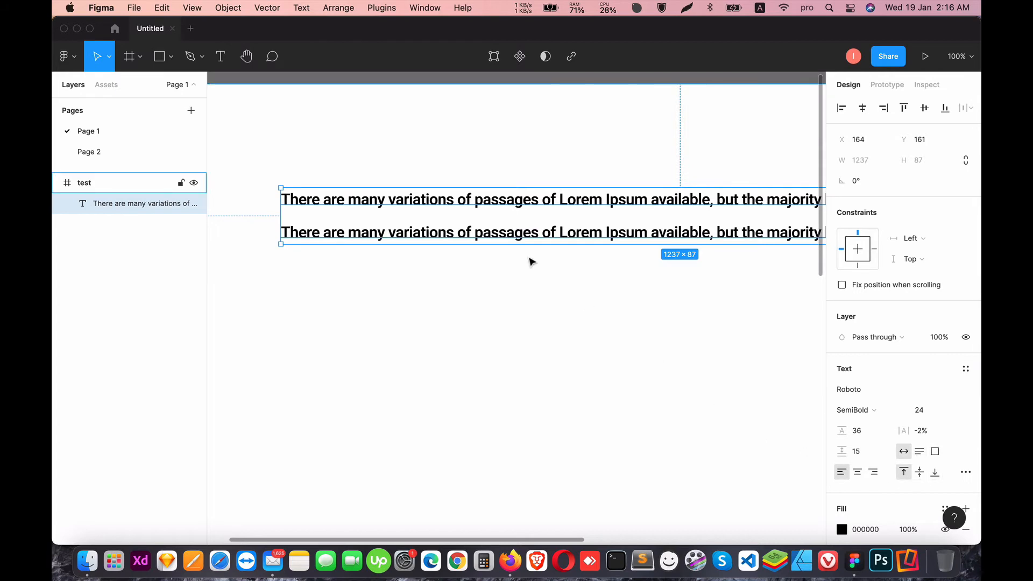
left_click(534, 323)
key("super+z")
key("super+shift+z")
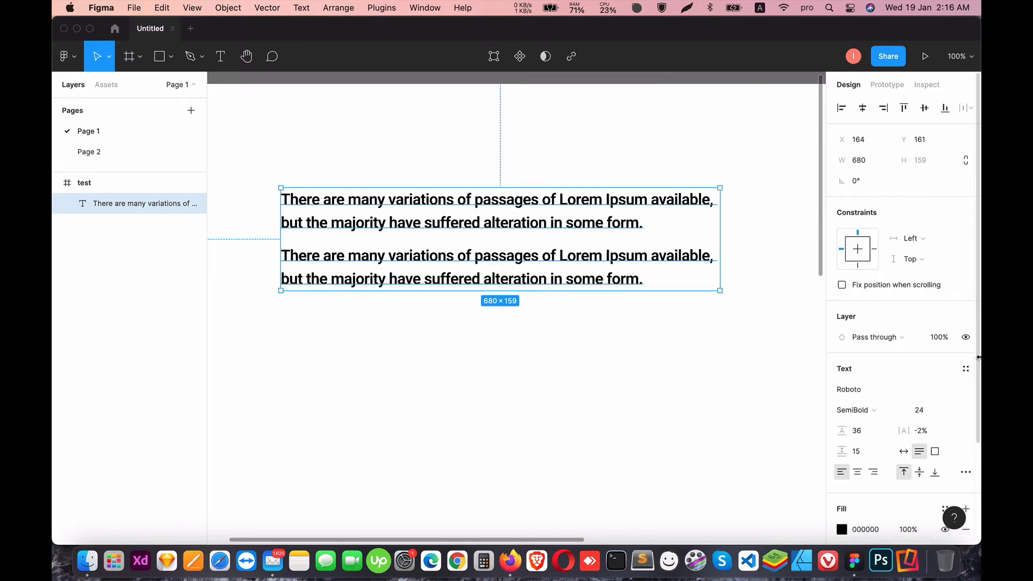
Try right and center horizontal alignment on the paragraphs and return them to left alignment
left_click(859, 473)
left_click(873, 474)
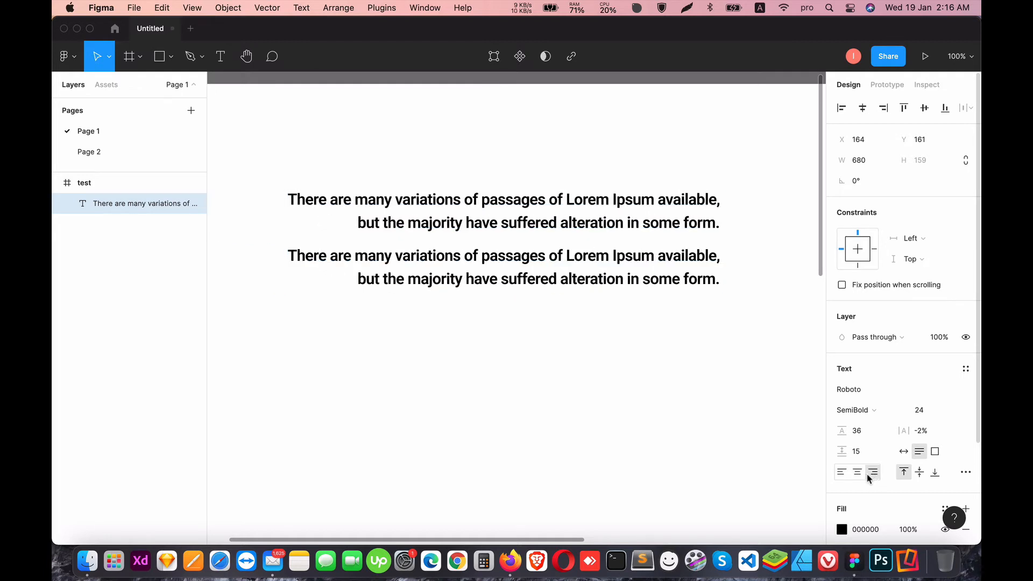
left_click(851, 474)
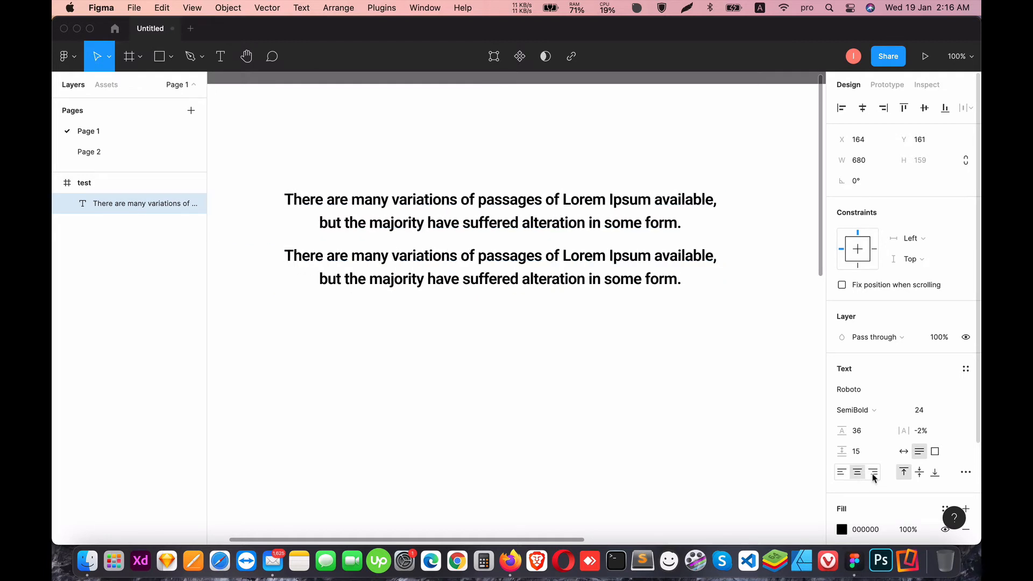
left_click(843, 474)
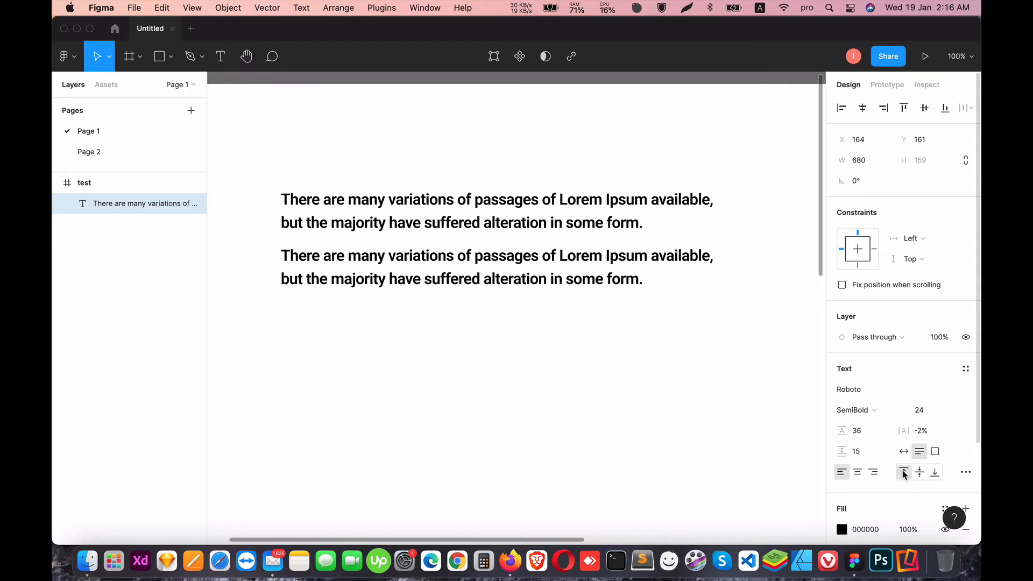
Reselect the text box and extend its bottom edge to a height of about 320
left_click(635, 340)
left_click(518, 279)
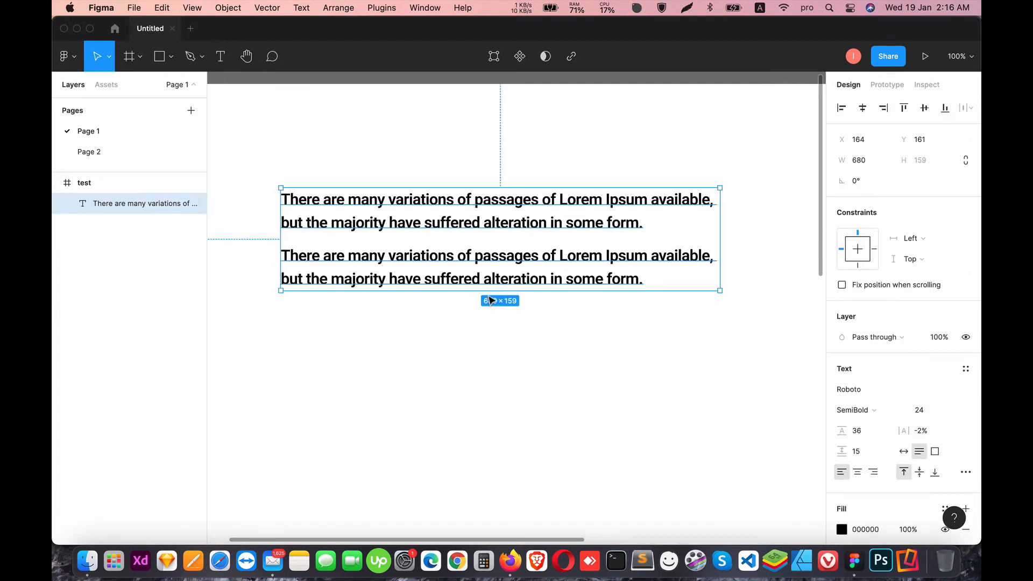
left_click_drag(490, 300, 479, 394)
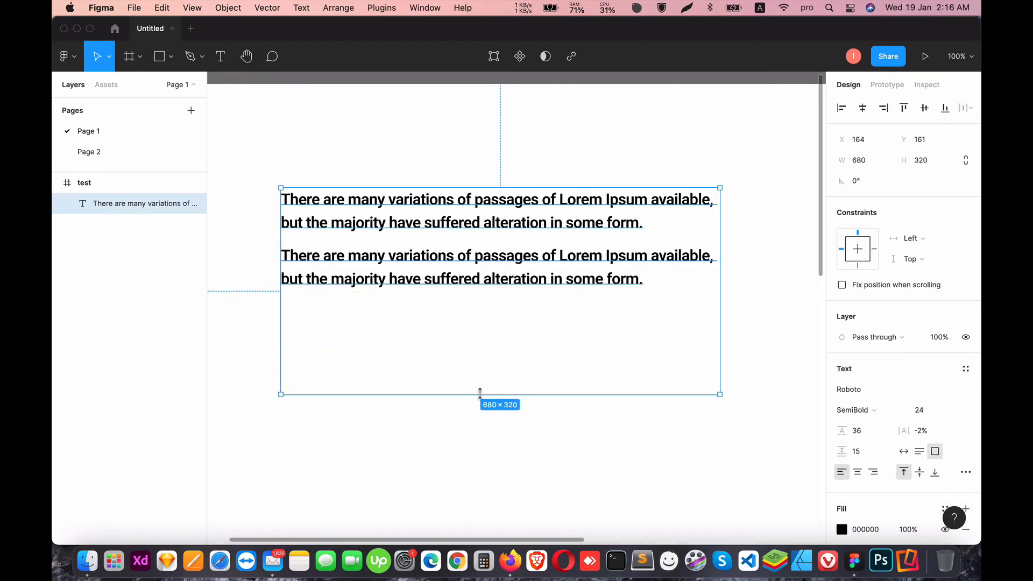
Try middle and bottom vertical alignment of the text within its box and return it to top alignment
left_click(905, 472)
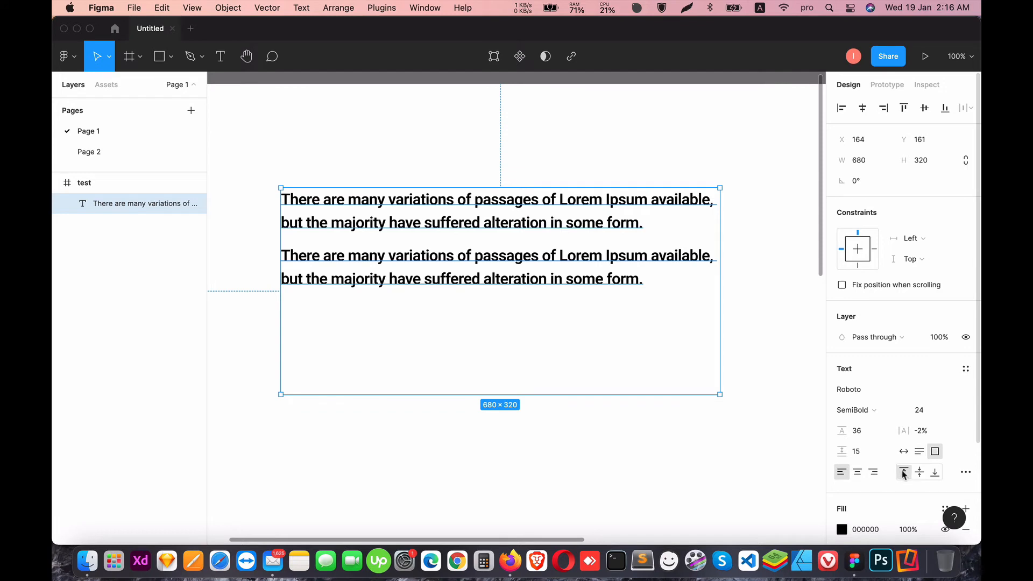
left_click(920, 474)
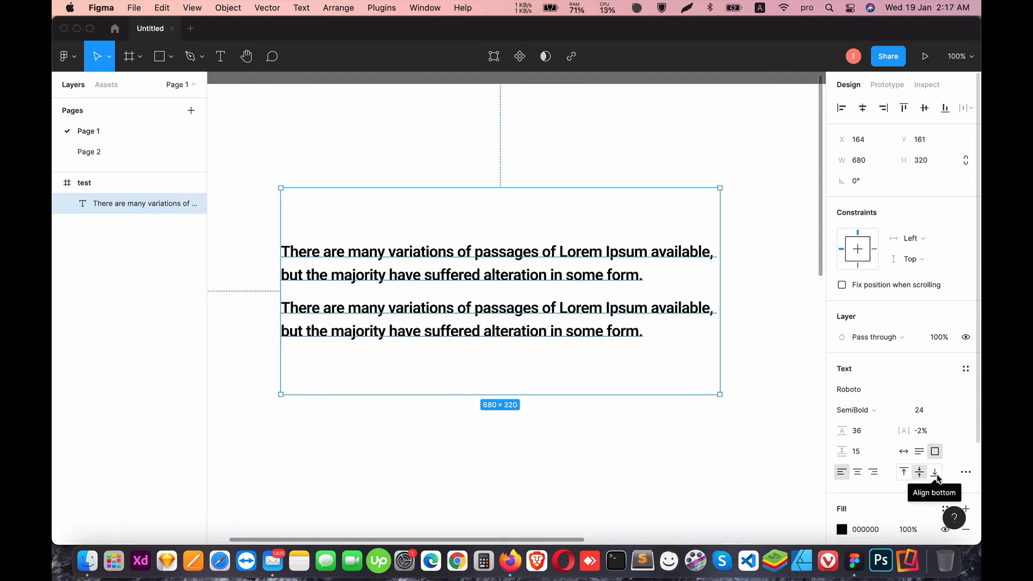
left_click(935, 473)
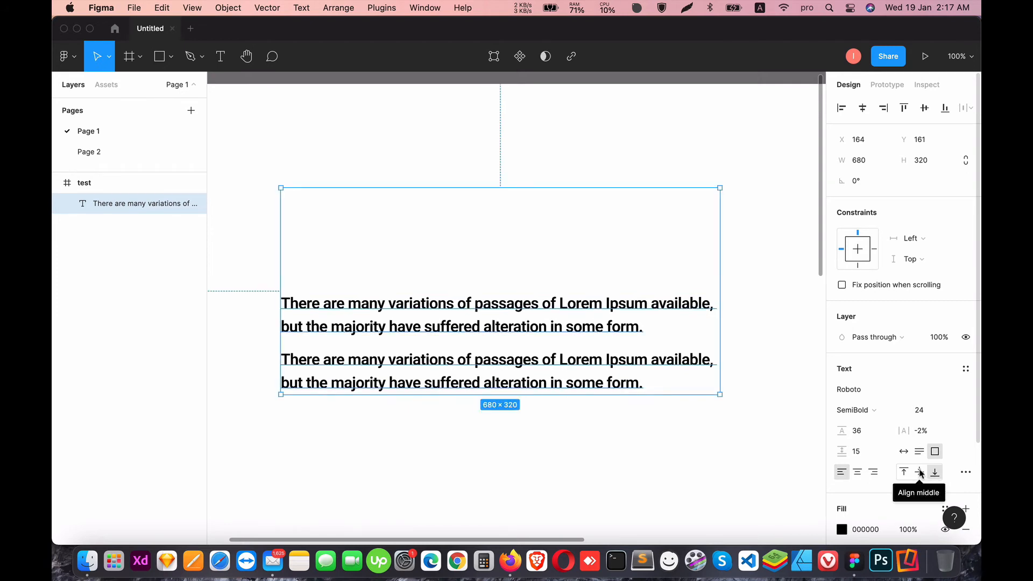
left_click(920, 474)
left_click(904, 472)
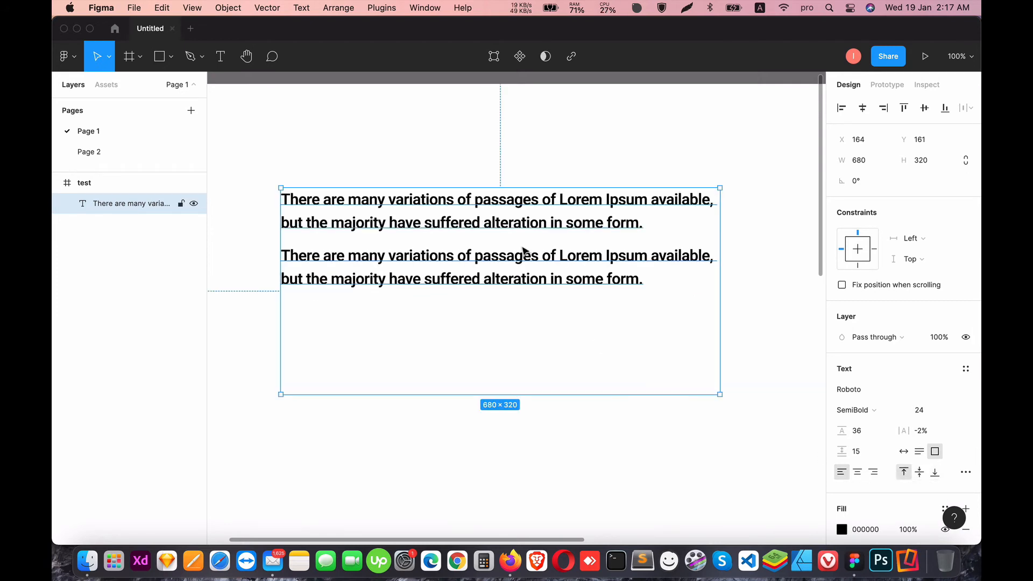
Open the type details for the text, try justified alignment and restore left alignment
left_click(967, 473)
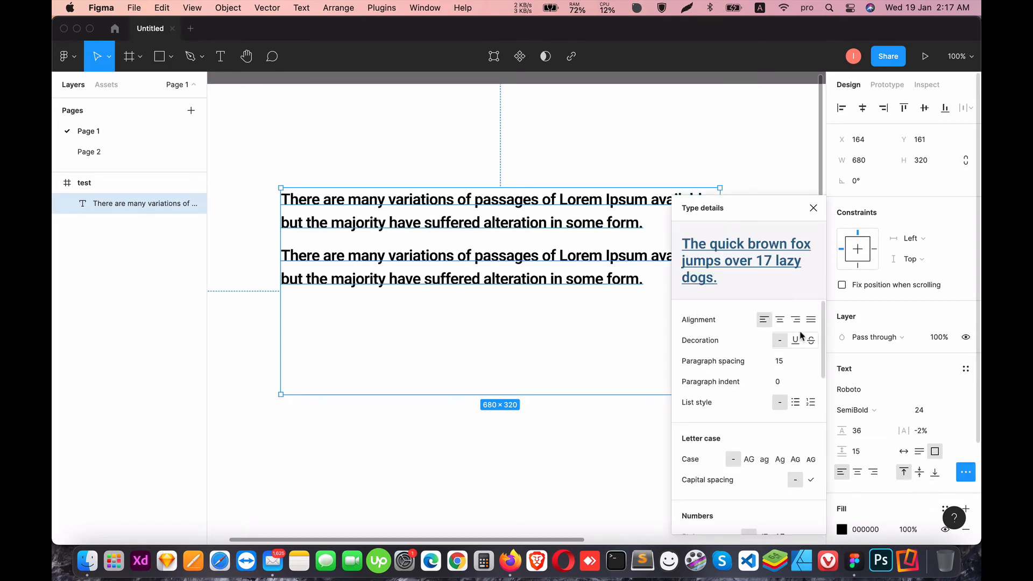
left_click(811, 320)
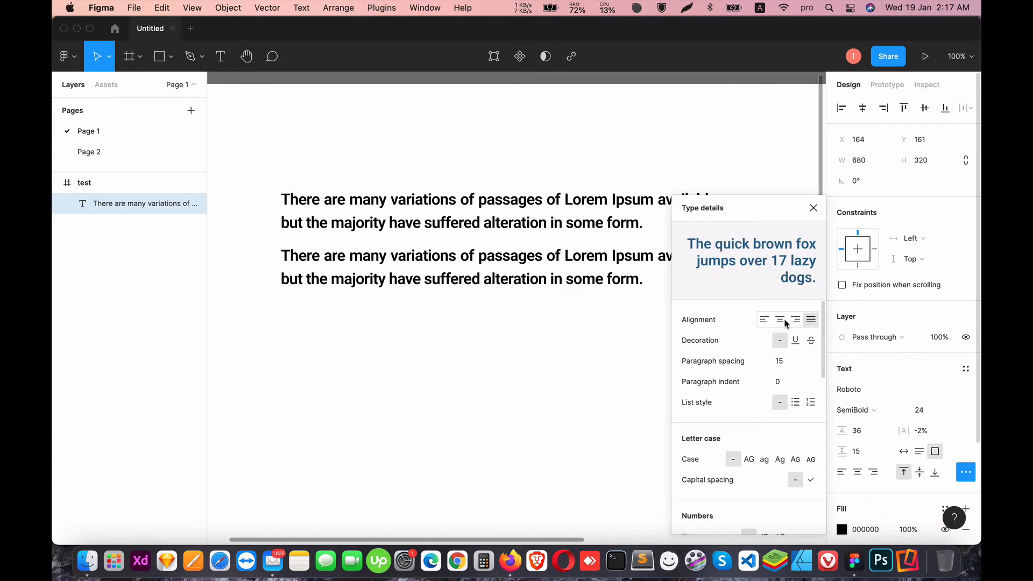
left_click(764, 320)
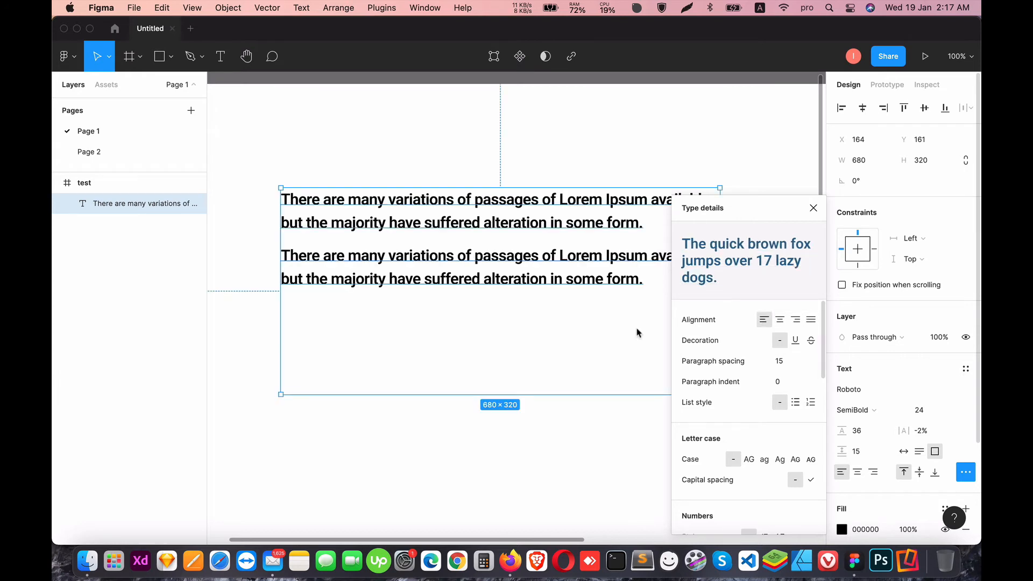
Try the underline and strikethrough decorations on the text and reset the decoration to none
left_click(797, 341)
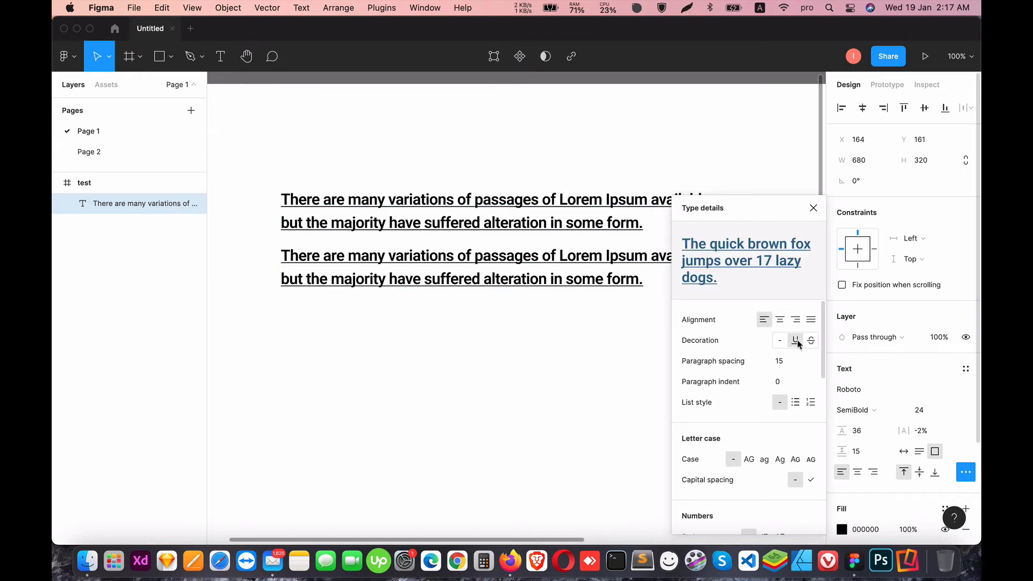
left_click(780, 342)
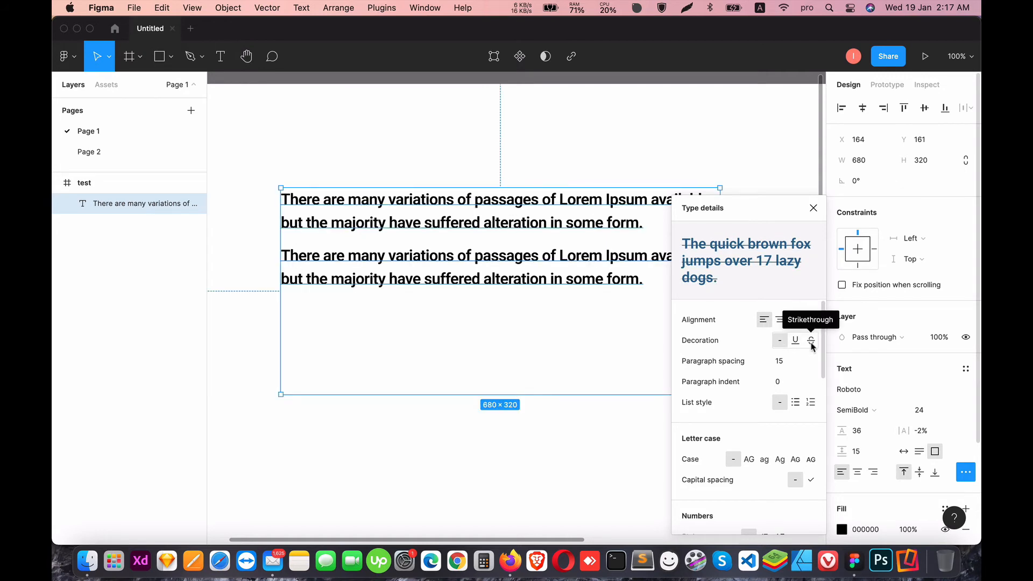
left_click(812, 341)
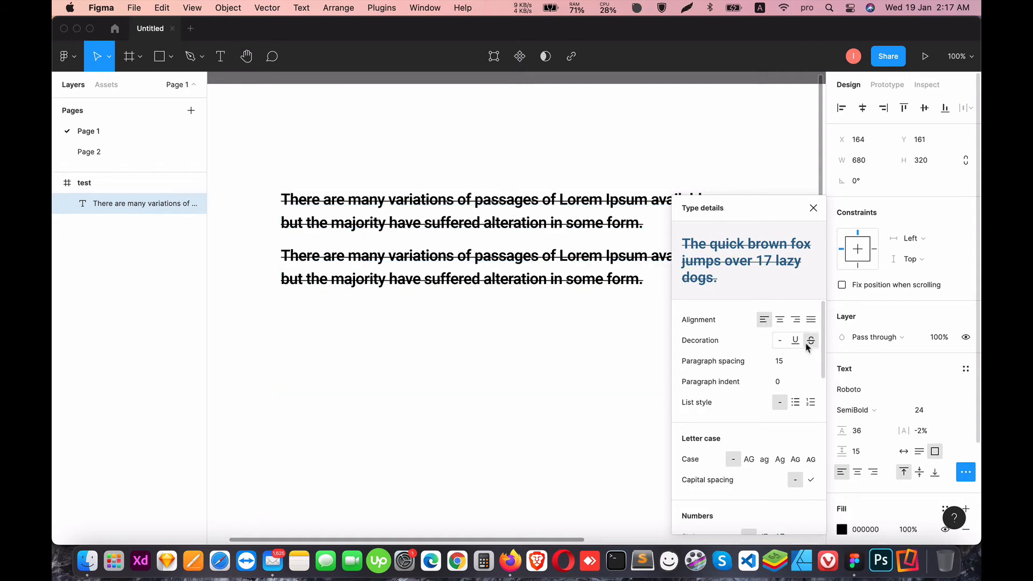
left_click(781, 342)
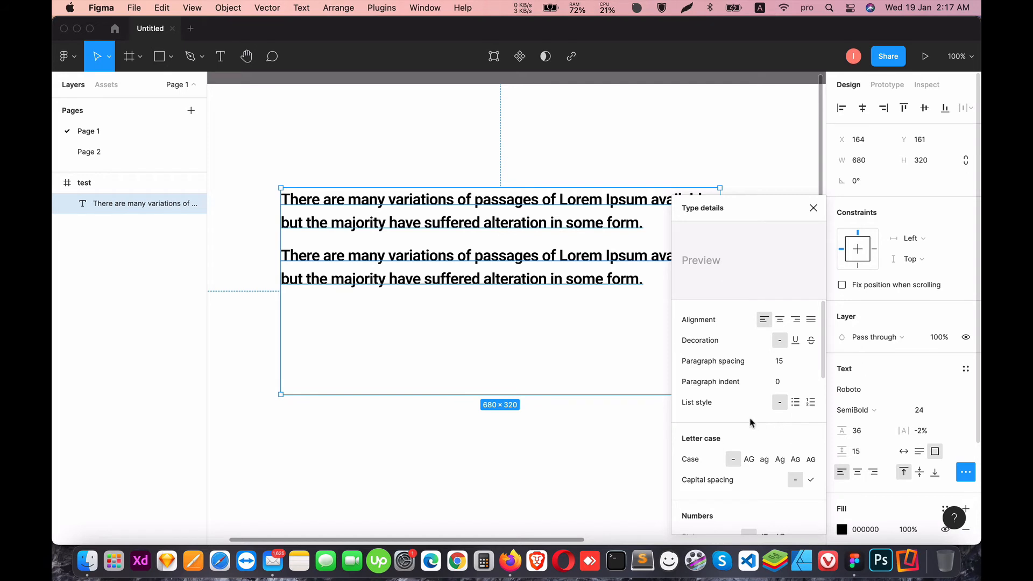
Try the bulleted list style on the two paragraphs and reset the list style to none
left_click(793, 402)
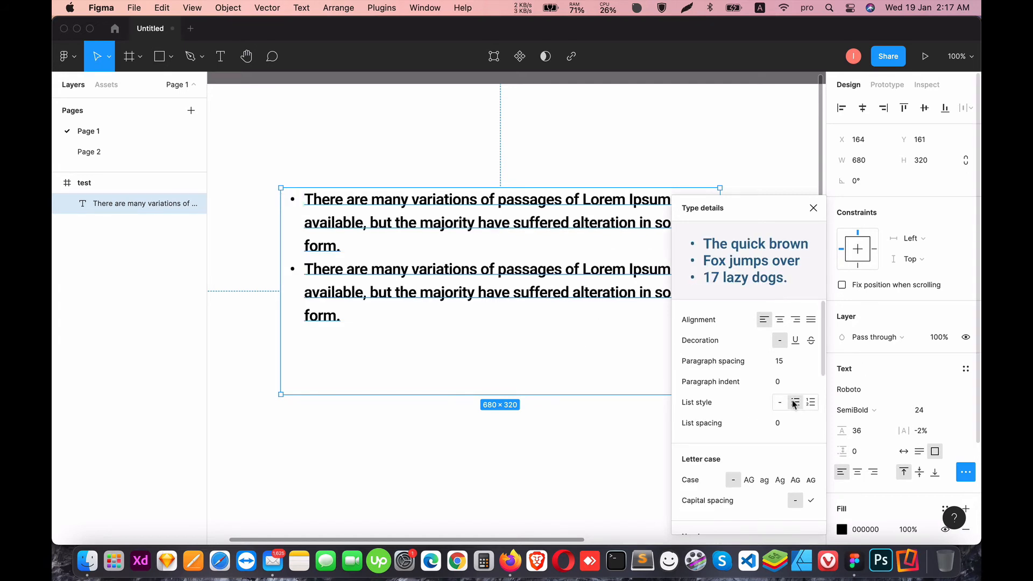
left_click(781, 403)
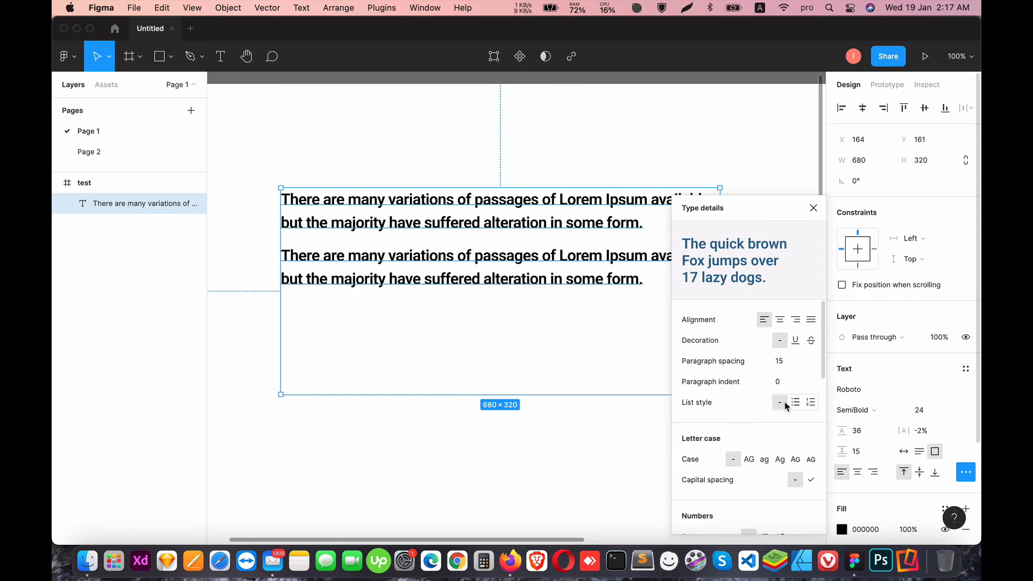
Try the bulleted list style and the lowercase, small caps and uppercase letter cases on the text, and reset both settings to none
left_click(795, 403)
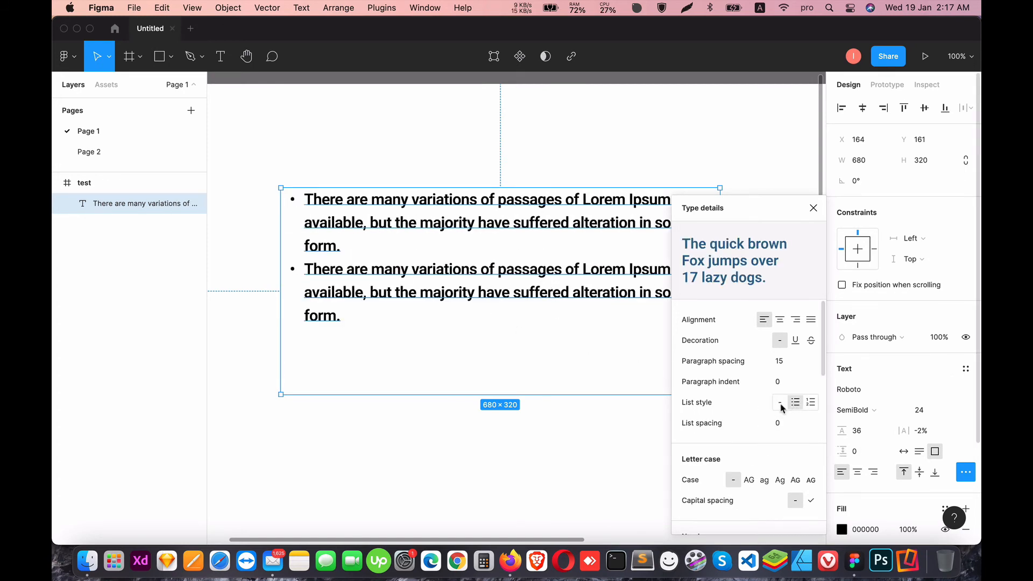
left_click(781, 403)
scroll(732, 464, "down", 1)
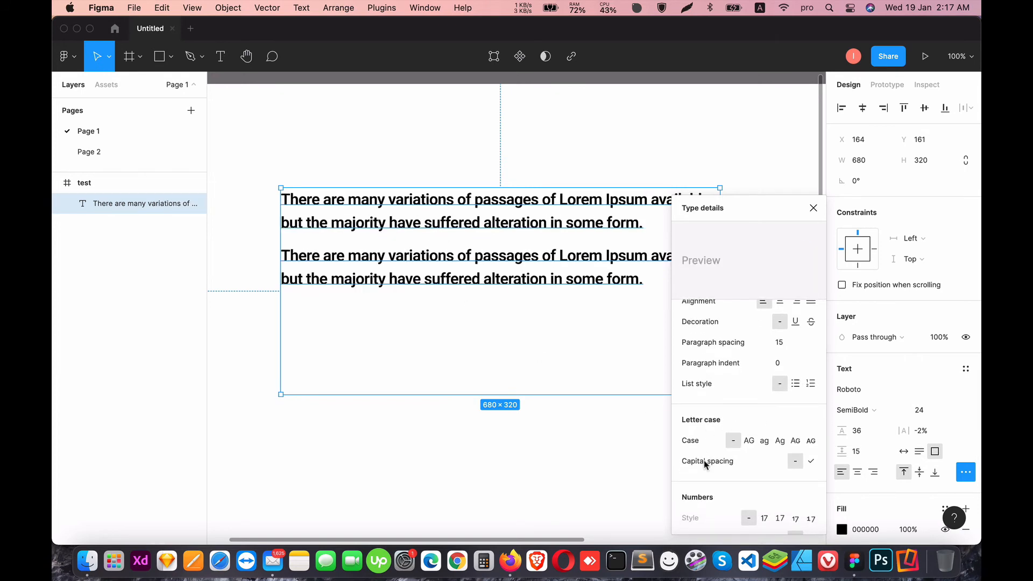
left_click(765, 443)
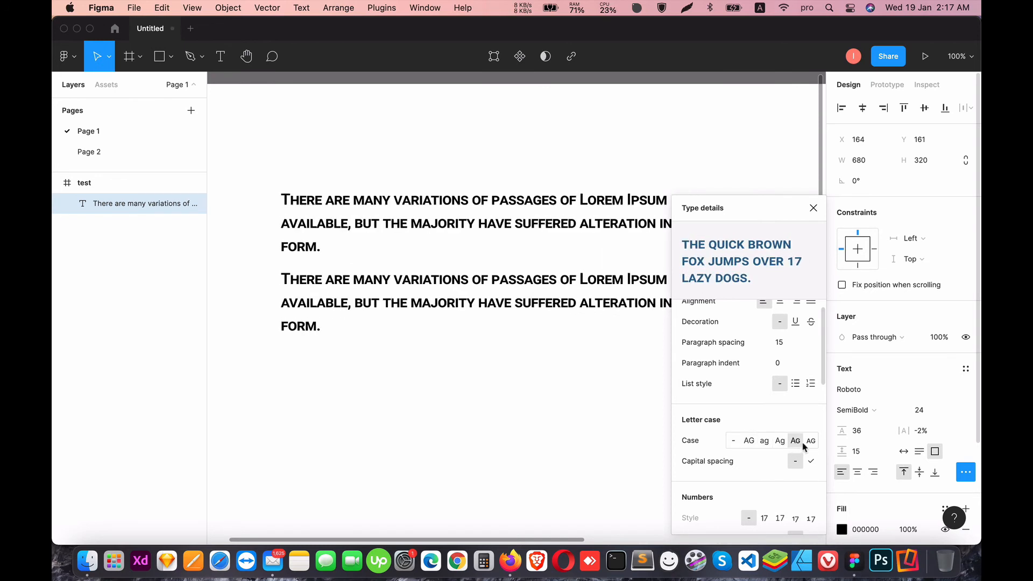
left_click(749, 443)
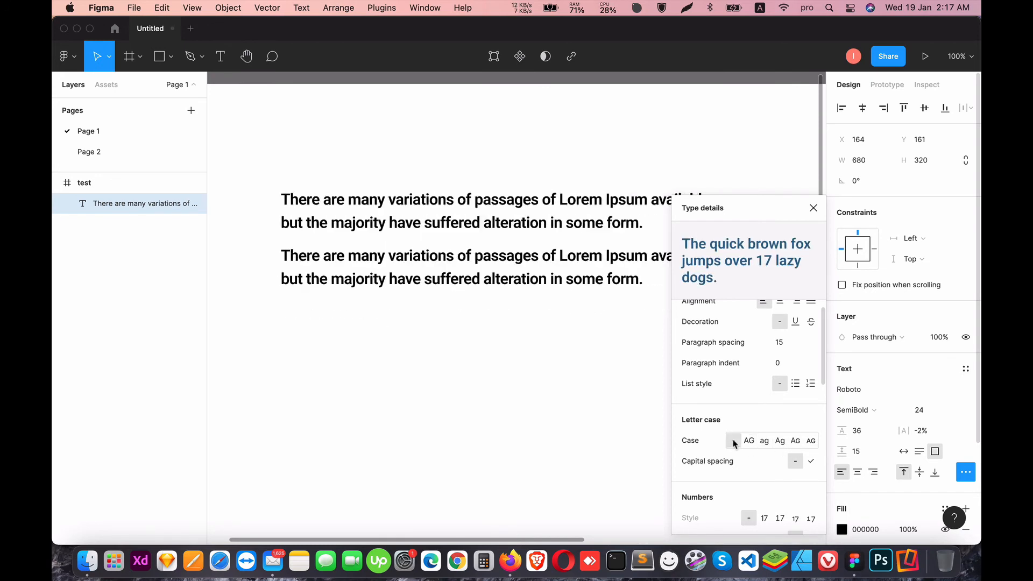
left_click(730, 442)
Examine the number, letterform, stylistic set, horizontal spacing and additional feature options in the type details
scroll(743, 468, "down", 3)
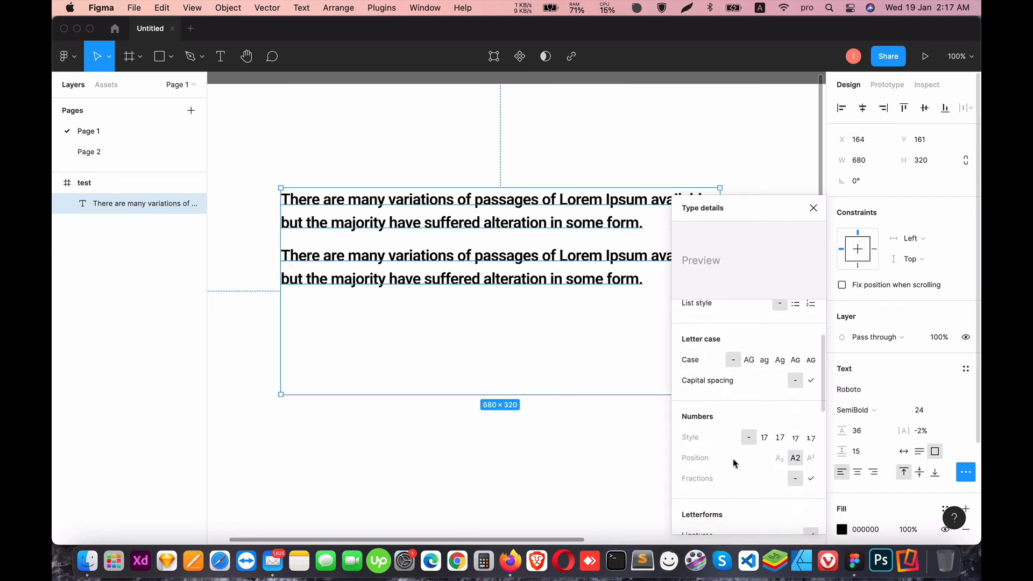
scroll(721, 433, "down", 4)
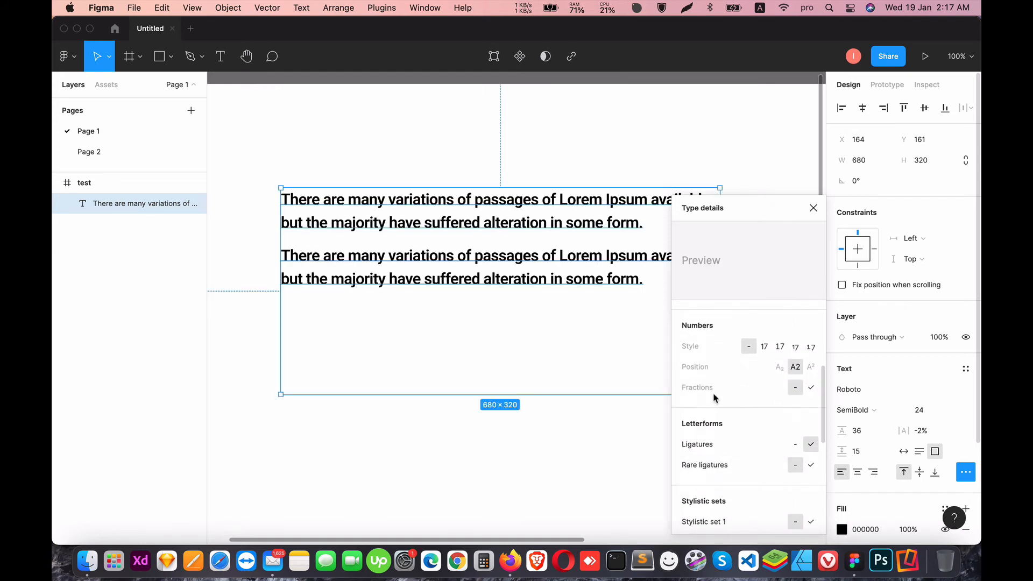
scroll(716, 397, "up", 1)
scroll(752, 420, "up", 4)
scroll(748, 429, "down", 10)
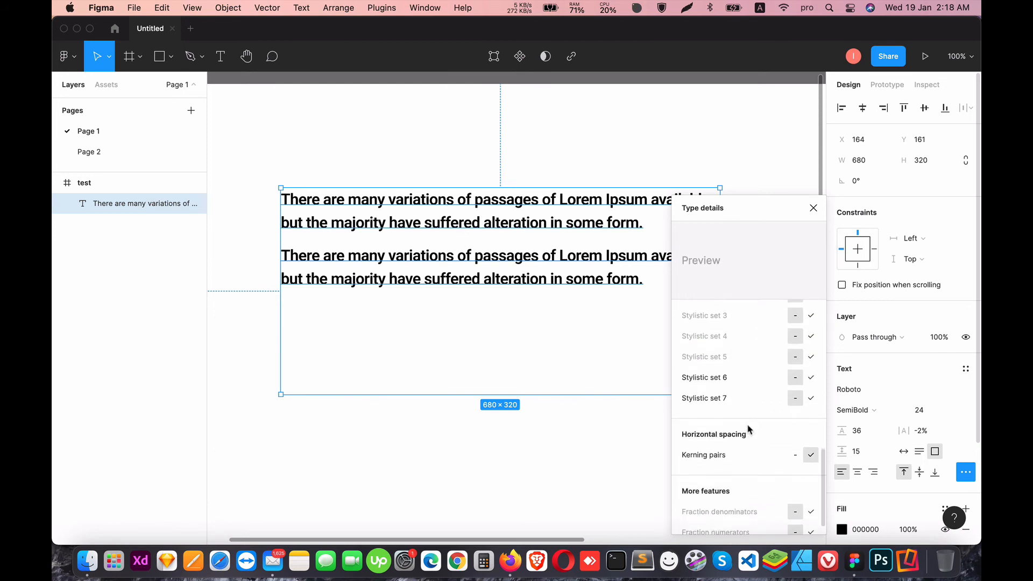
scroll(738, 433, "up", 5)
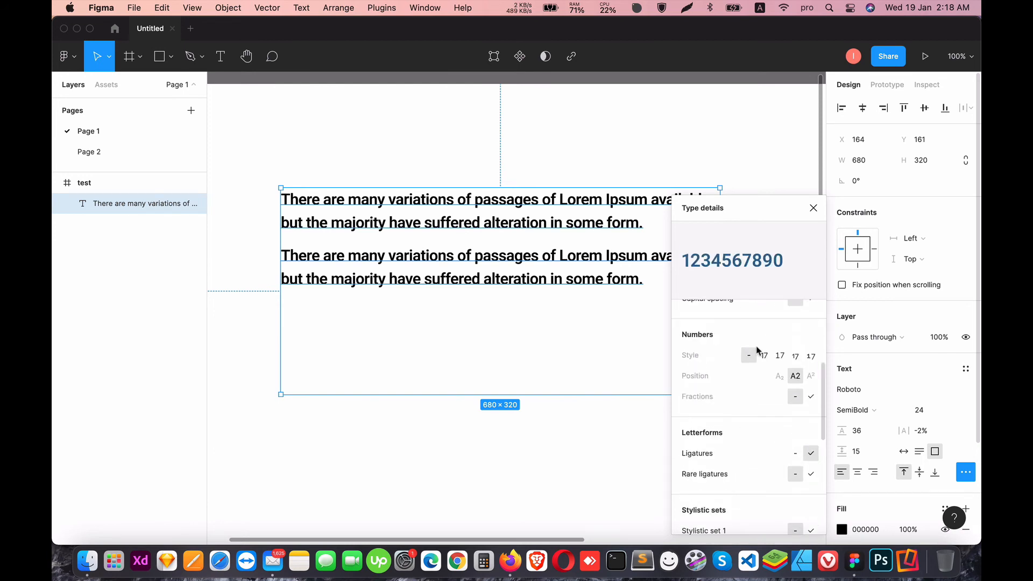
scroll(759, 377, "down", 5)
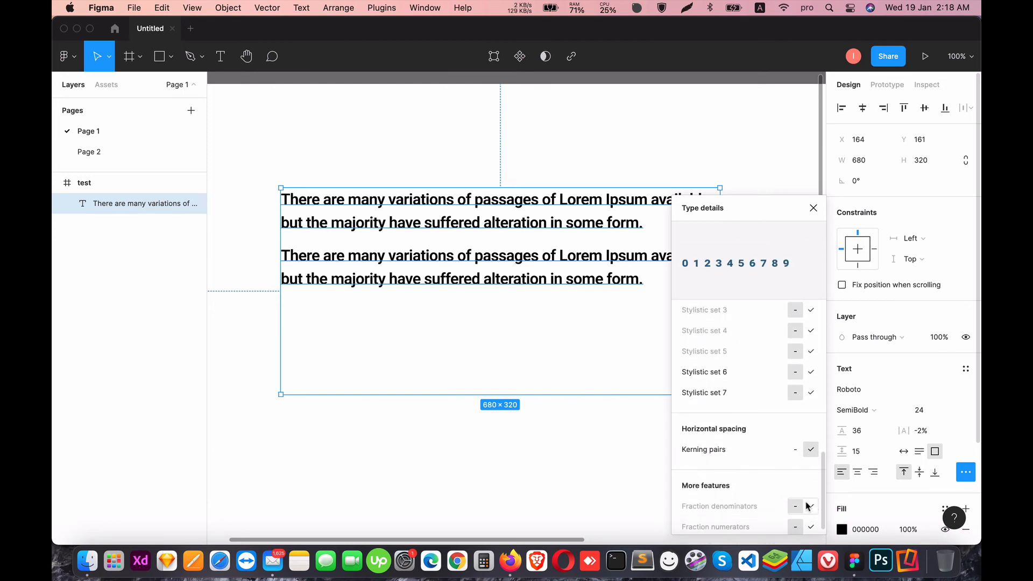
scroll(805, 474, "up", 4)
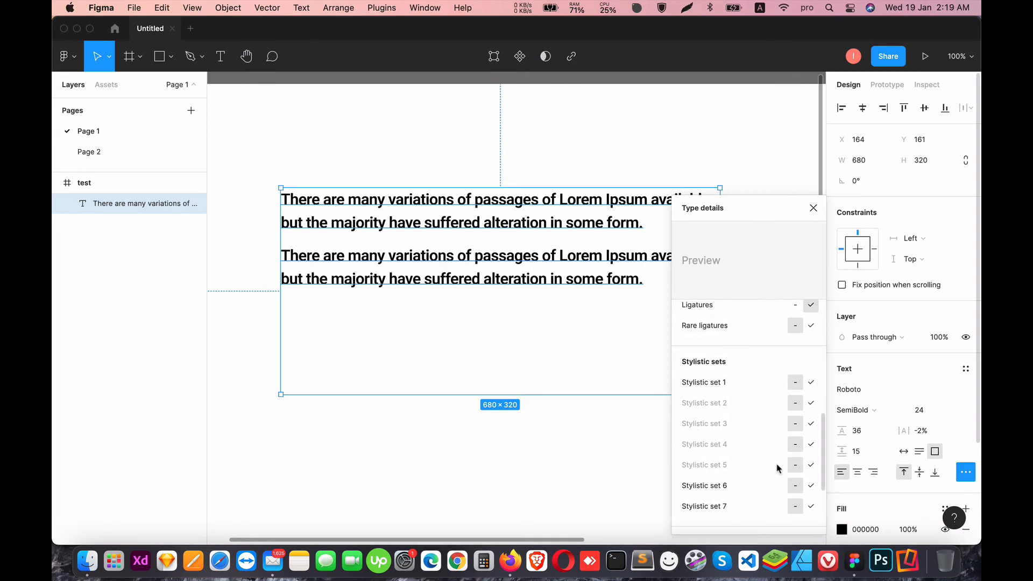
scroll(764, 425, "up", 2)
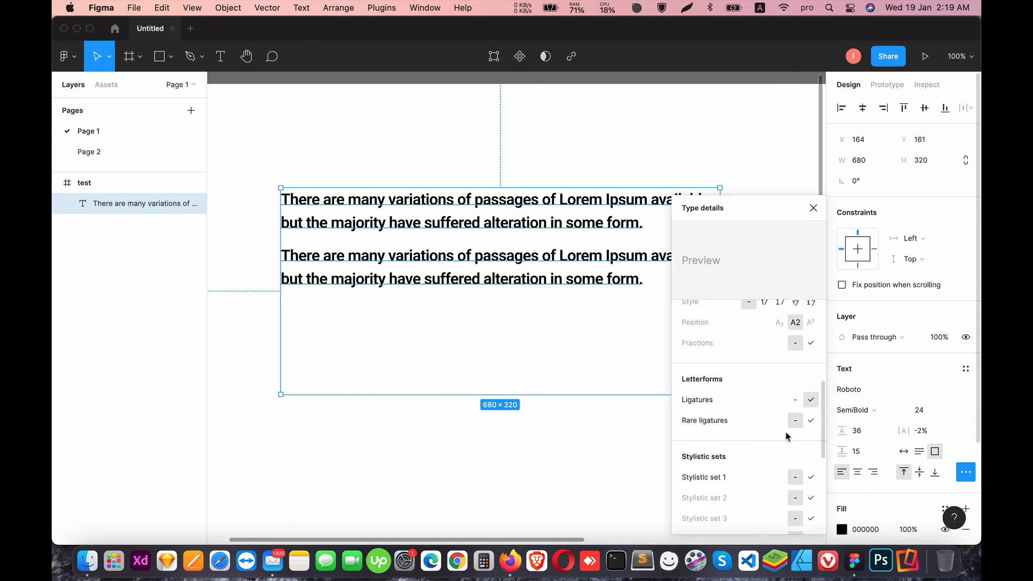
scroll(783, 428, "up", 3)
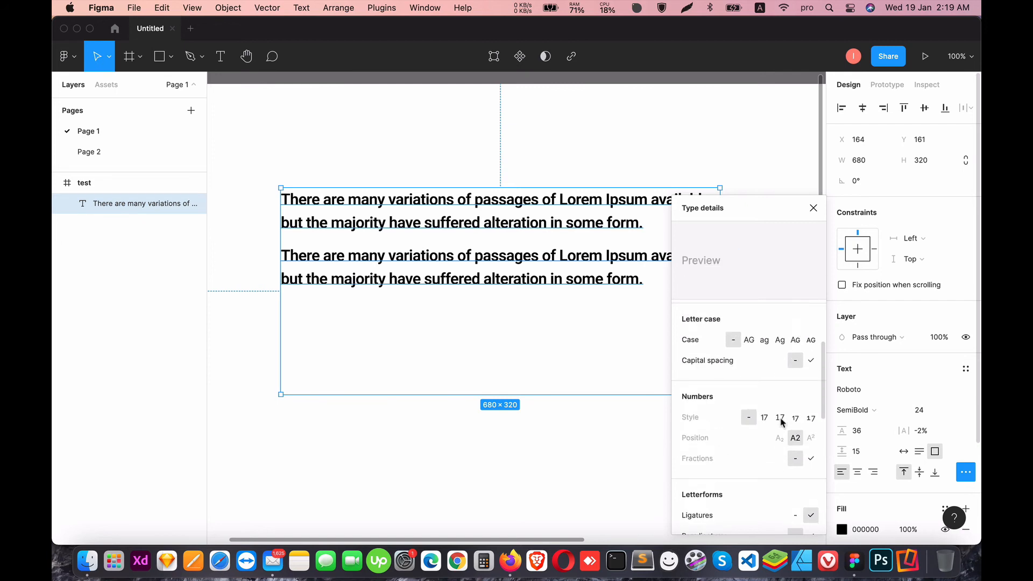
scroll(796, 458, "up", 4)
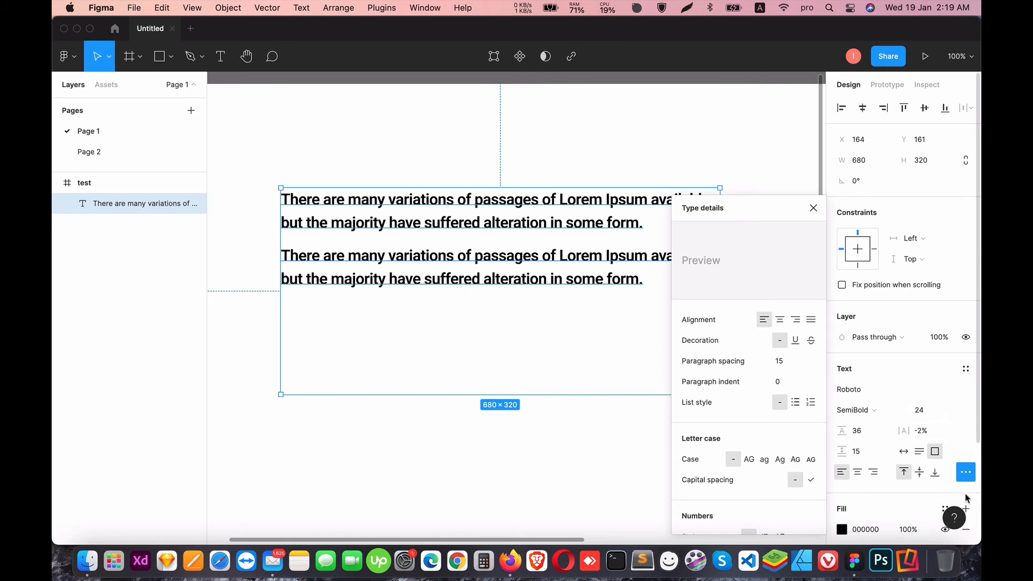
Close the type details and set the fill colour of the whole text box to red FF4747
left_click(967, 477)
left_click(967, 477)
left_click(896, 509)
scroll(896, 509, "down", 4)
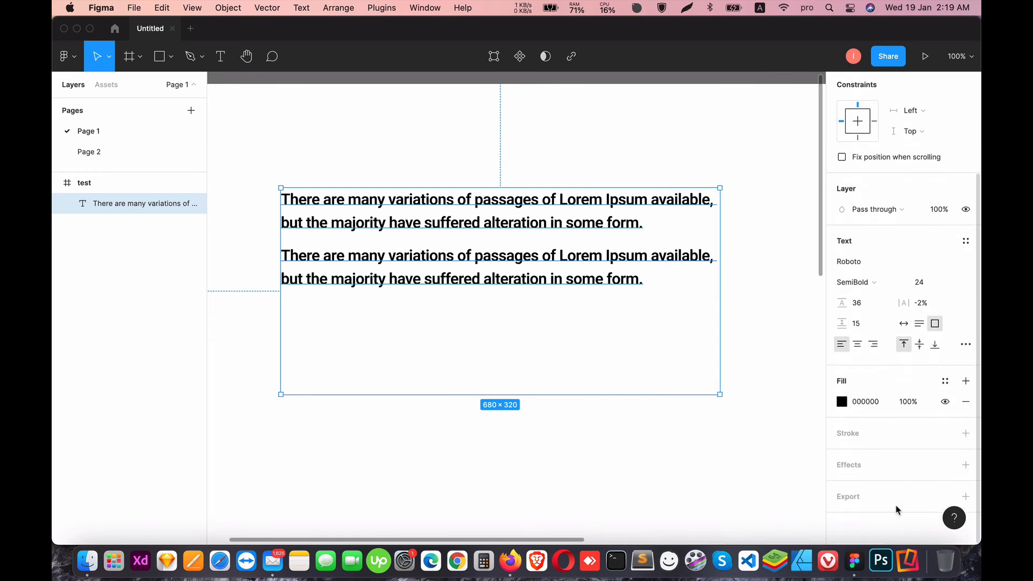
left_click(842, 402)
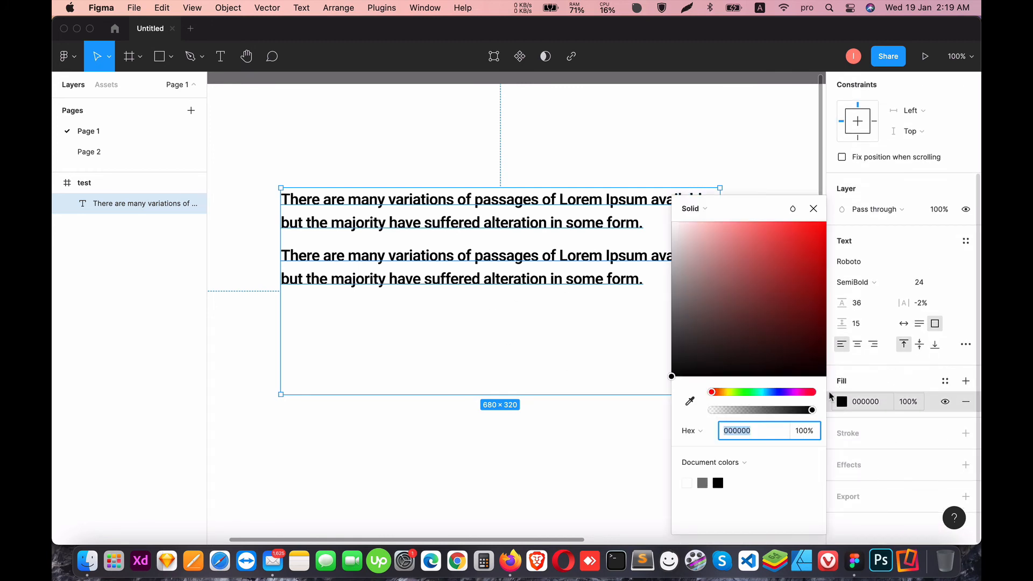
left_click_drag(791, 244, 783, 220)
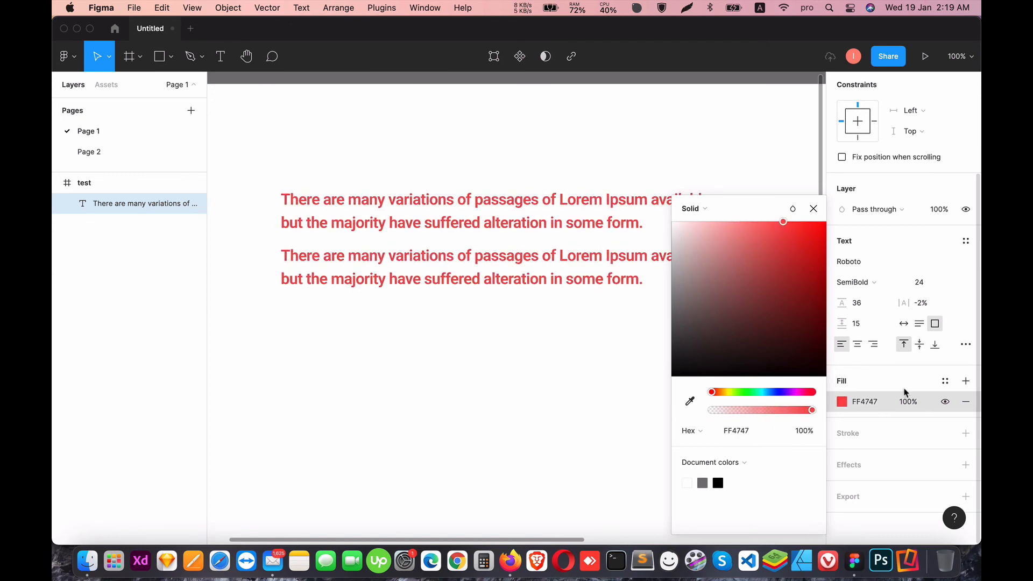
Set the fill colour of the whole text box to dark grey 585858 and close the colour picker
left_click(843, 402)
left_click(843, 402)
left_click_drag(818, 346, 649, 323)
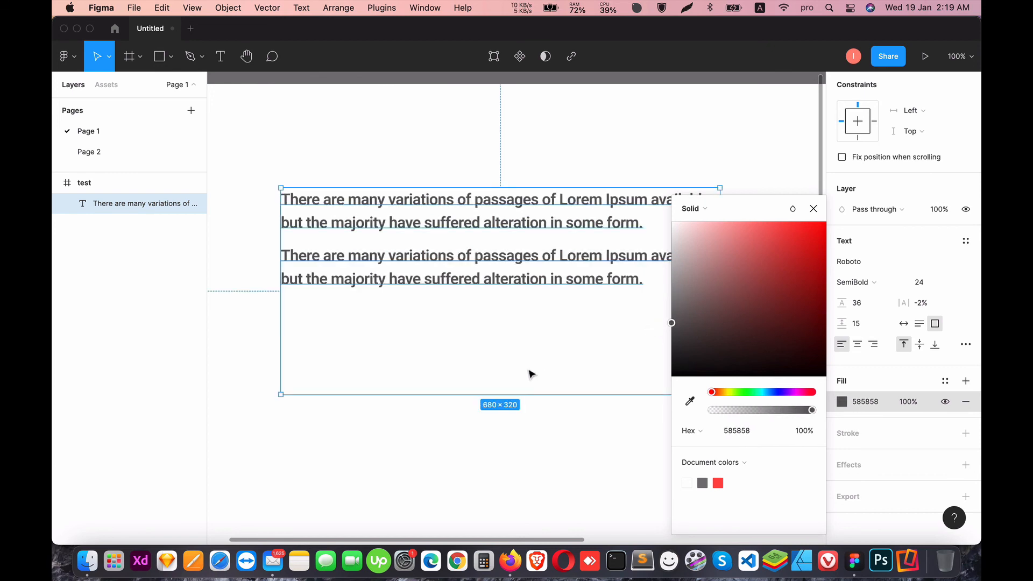
left_click(529, 372)
Select only the word "passages" in the first paragraph and set its fill colour to red FF1414
left_click(479, 211)
double_click(484, 203)
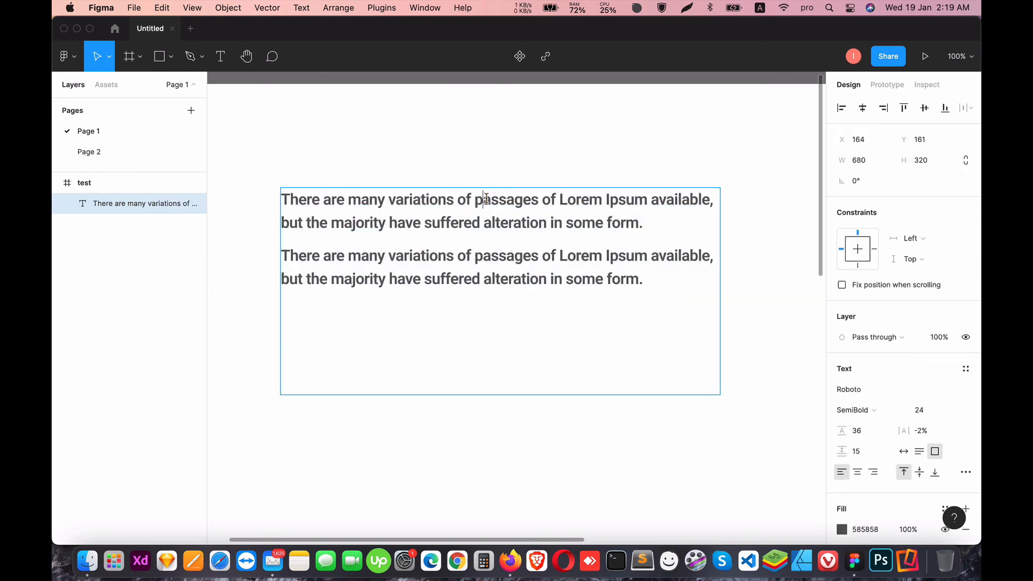
double_click(483, 203)
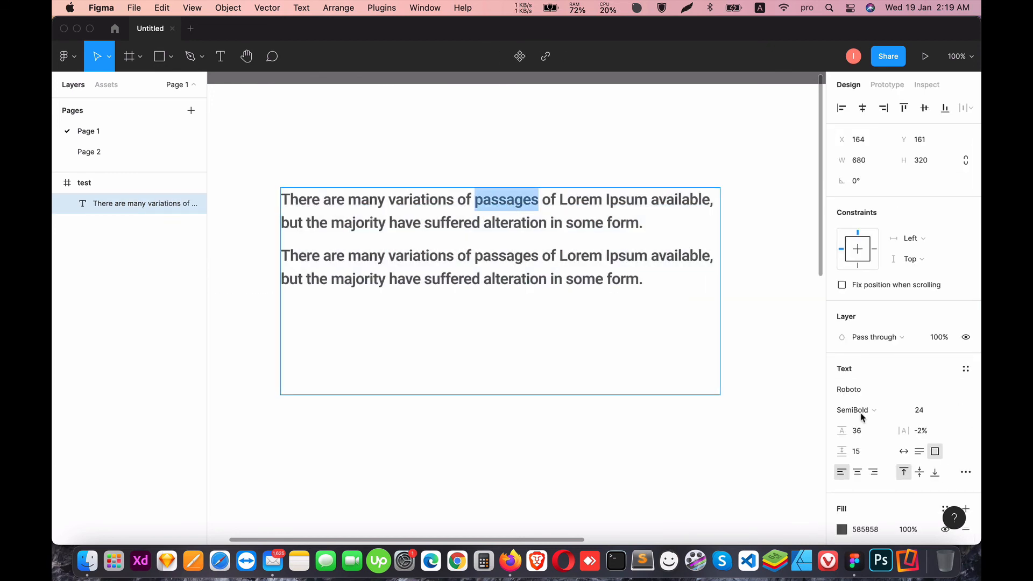
left_click(841, 530)
left_click_drag(807, 237, 815, 220)
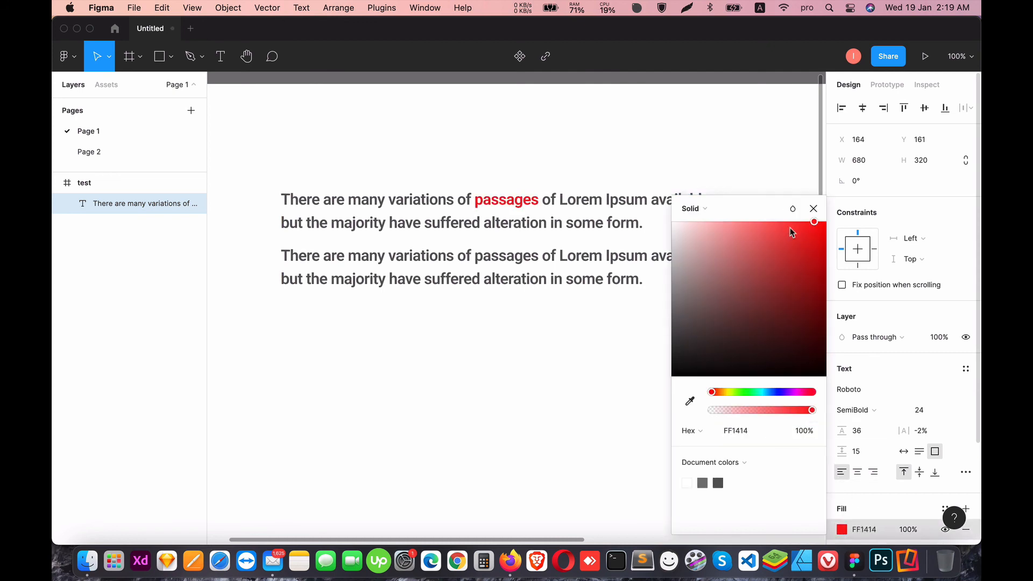
Shift the hue of the word "passages" in the first paragraph to blue 1480FF and close the colour picker
left_click(522, 281)
double_click(497, 205)
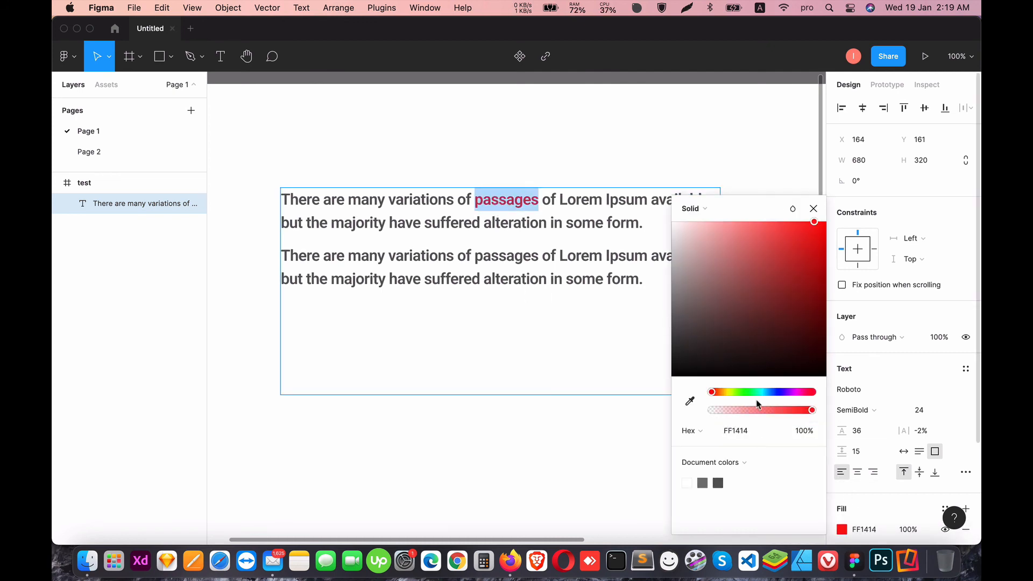
left_click_drag(767, 392, 772, 392)
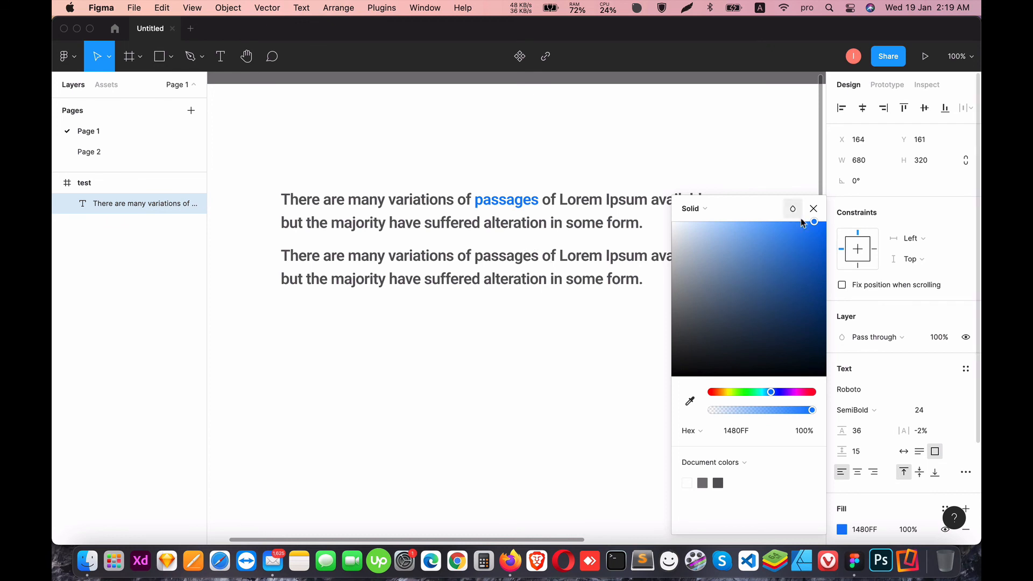
left_click(813, 208)
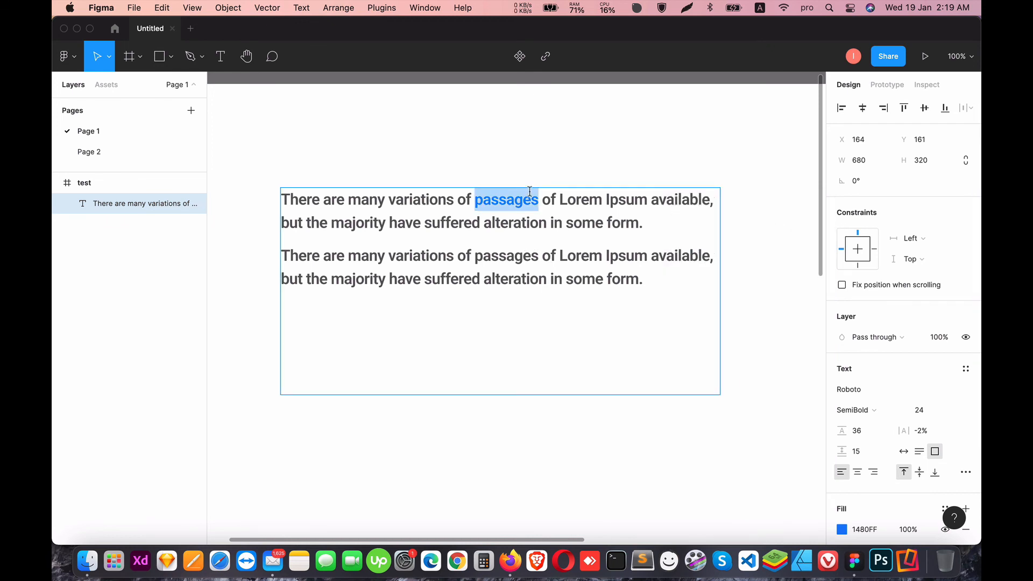
Underline the word "passages" in the first paragraph, leave text editing and select the whole text box
left_click(966, 474)
left_click(796, 340)
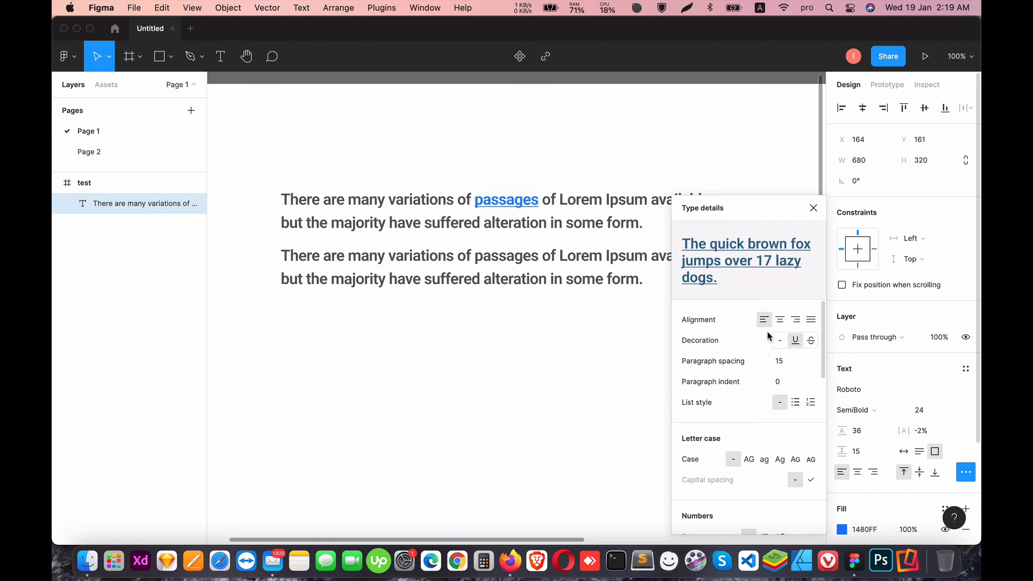
left_click(813, 208)
key("Escape")
key("Escape")
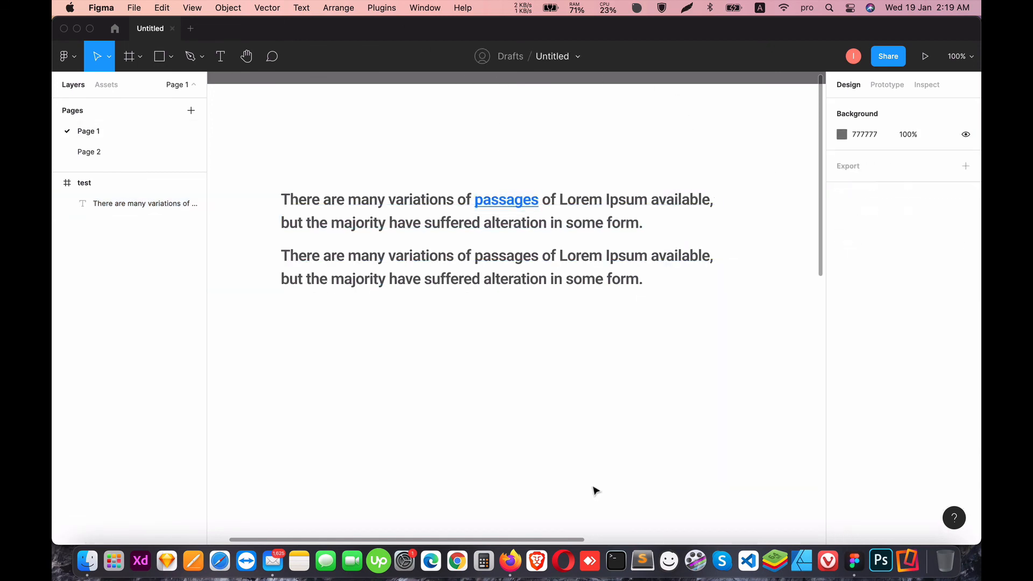
left_click(549, 247)
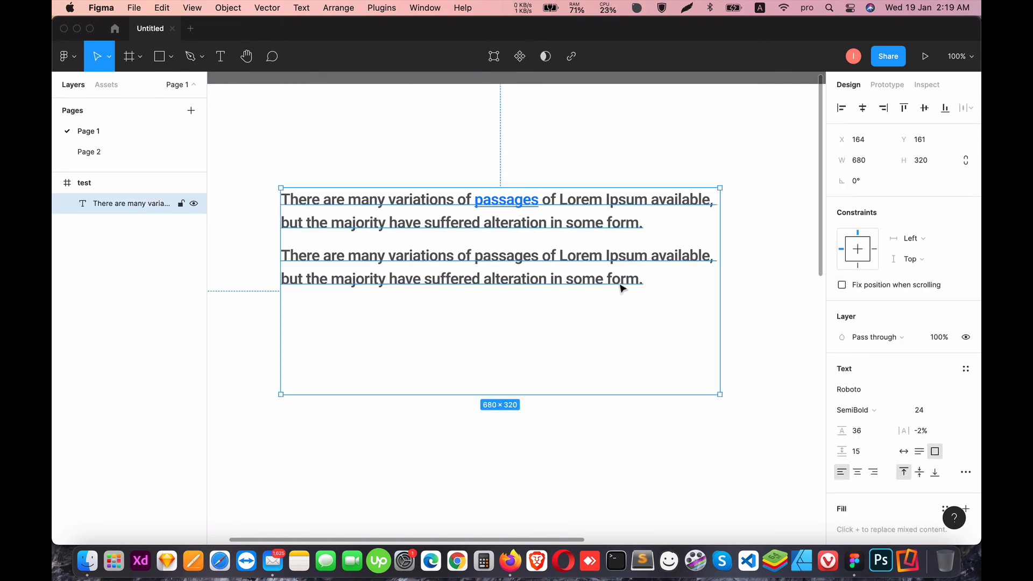